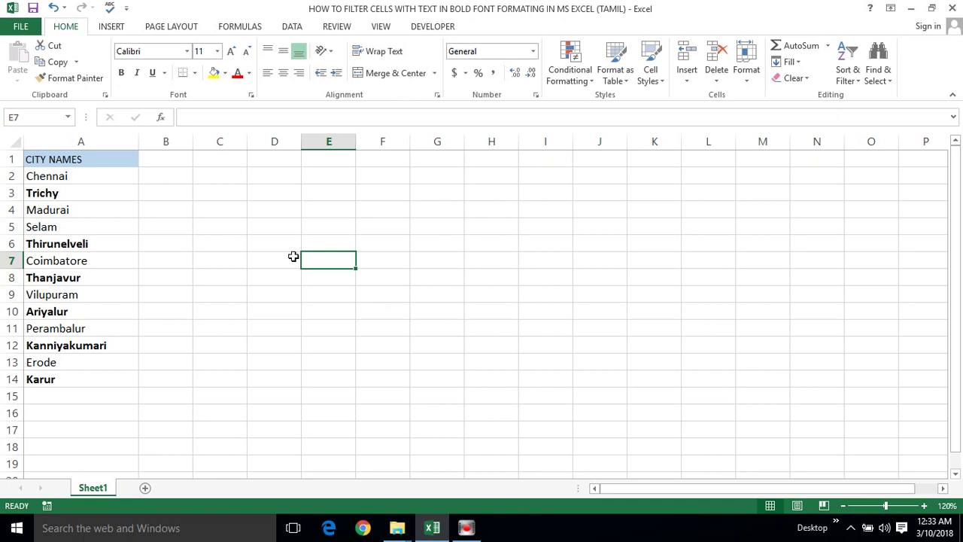
Check which city entries are plain or bold, such as Chennai and Thirunelveli.
left_click(124, 175)
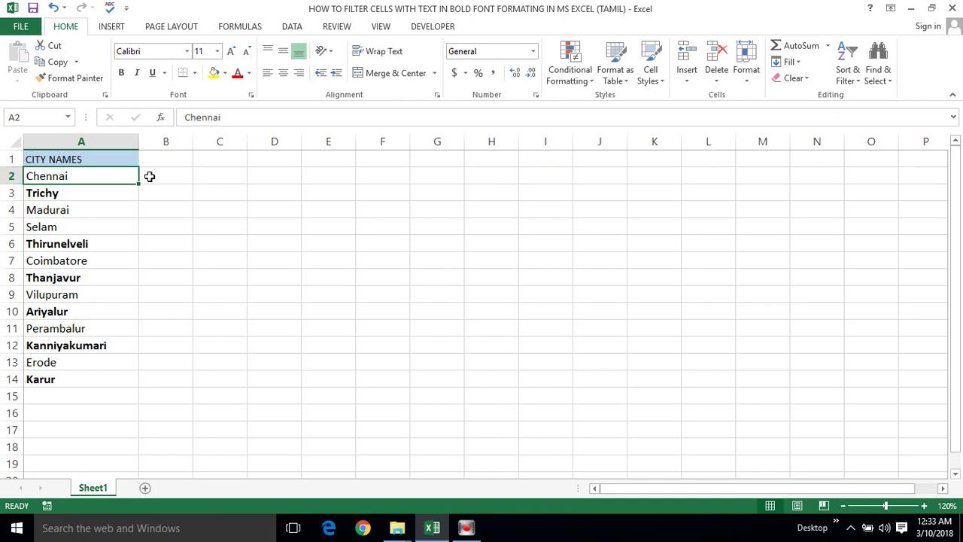
left_click(277, 229)
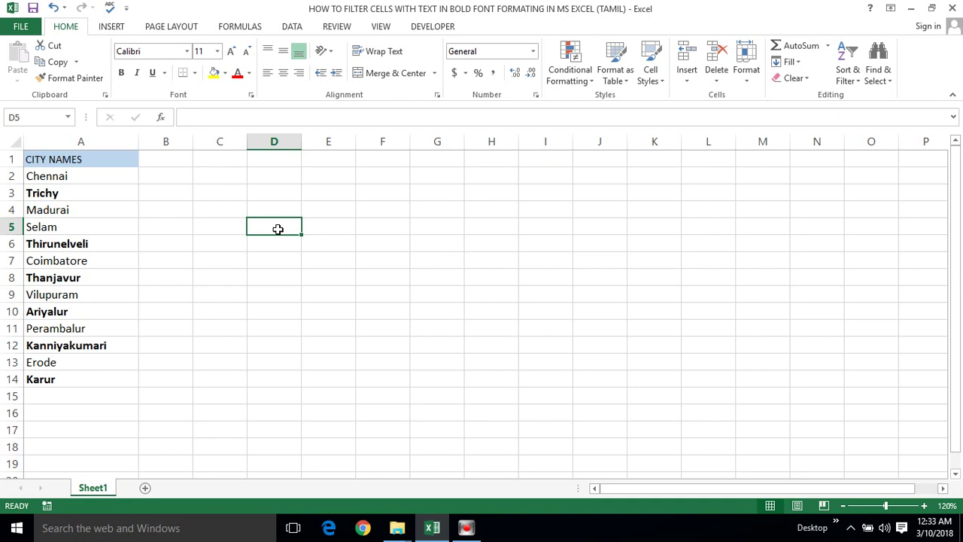
left_click(79, 243)
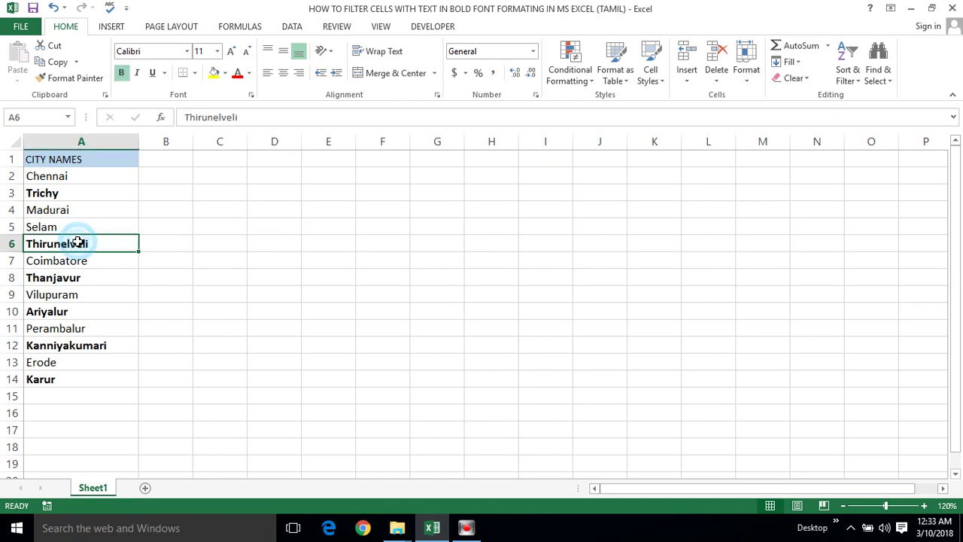
Turn on AutoFilter for the CITY NAMES header with Ctrl+Shift+L.
left_click(48, 161)
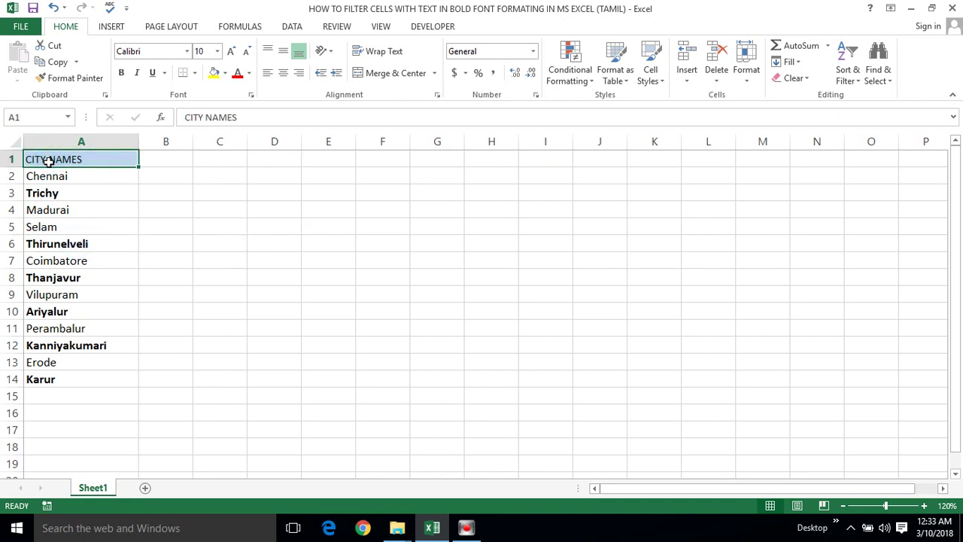
key("shift+space")
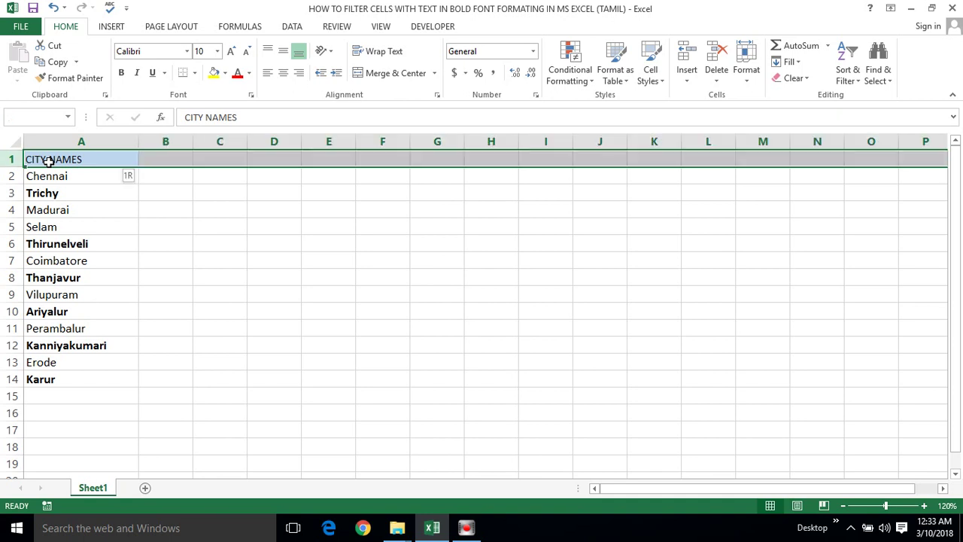
key("ctrl+shift+l")
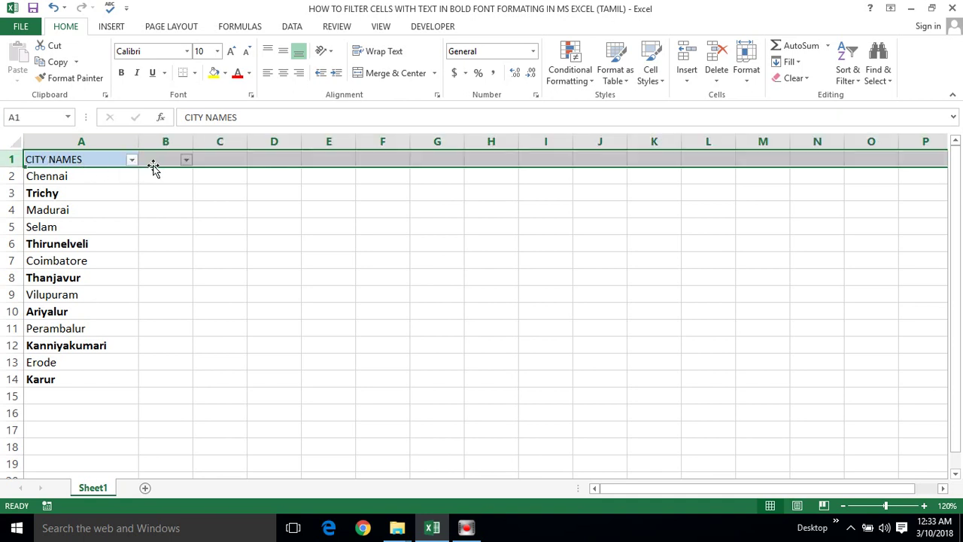
left_click(167, 139)
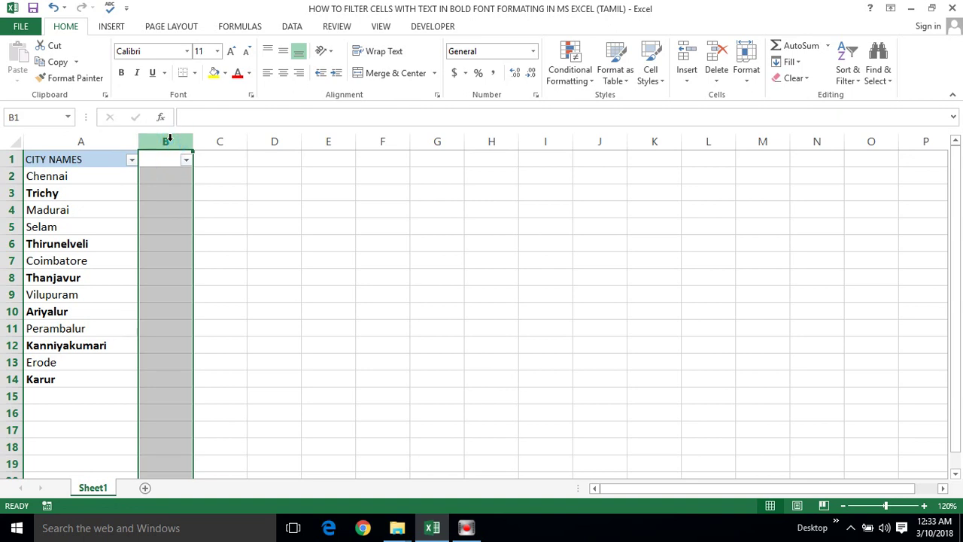
left_click(61, 188)
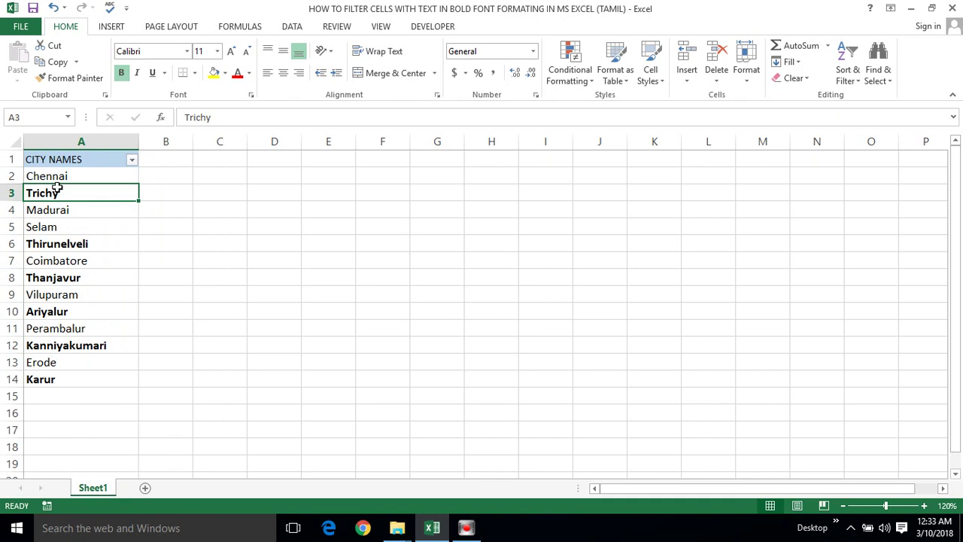
Browse the CITY NAMES filter's text filter options, then cancel without changes.
left_click(131, 161)
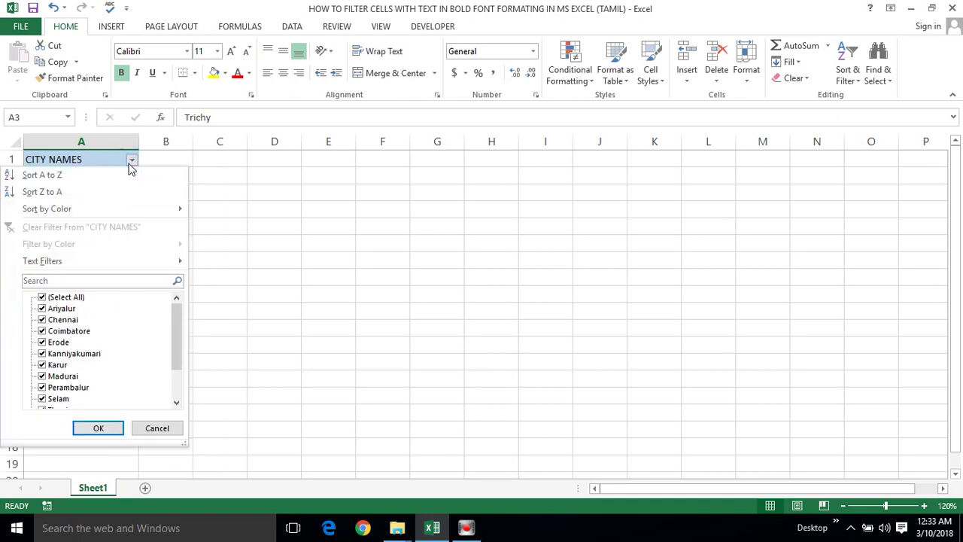
left_click(95, 243)
mouse_move(93, 265)
mouse_move(178, 331)
left_mouse_down()
mouse_move(182, 384)
mouse_move(179, 316)
mouse_move(192, 383)
mouse_move(181, 327)
left_mouse_up()
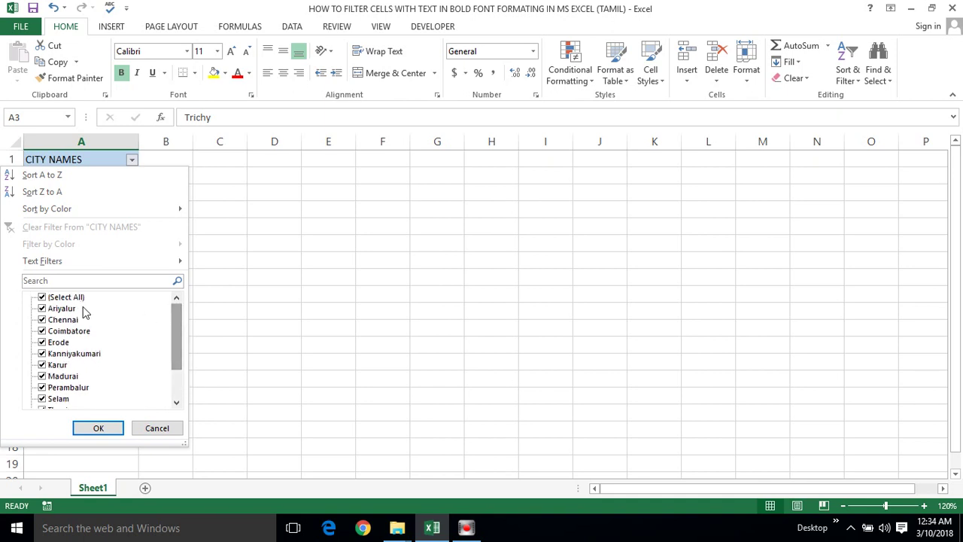
left_click(152, 430)
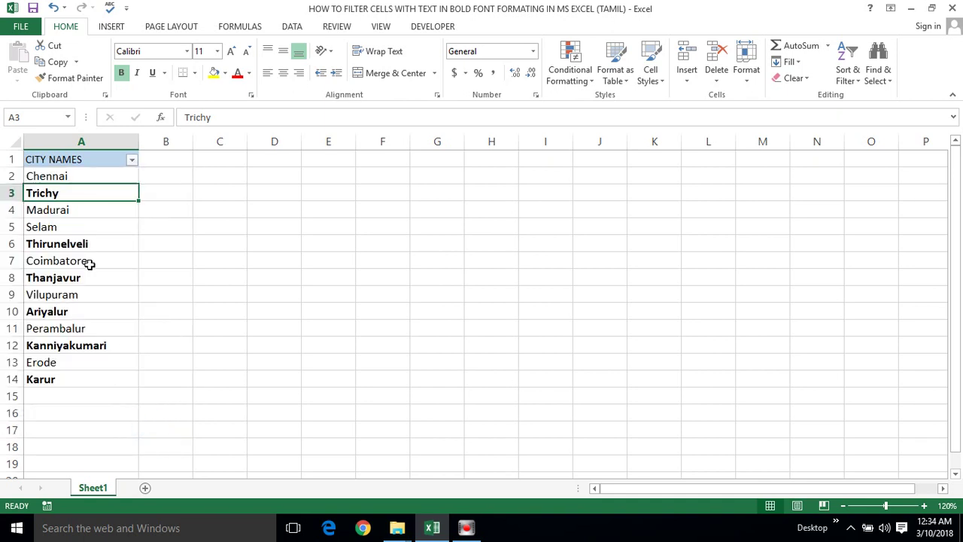
Review the bold Thirunelveli, Thanjavur, Ariyalur and Kanniyakumari entries.
left_click(43, 242)
left_click(39, 284)
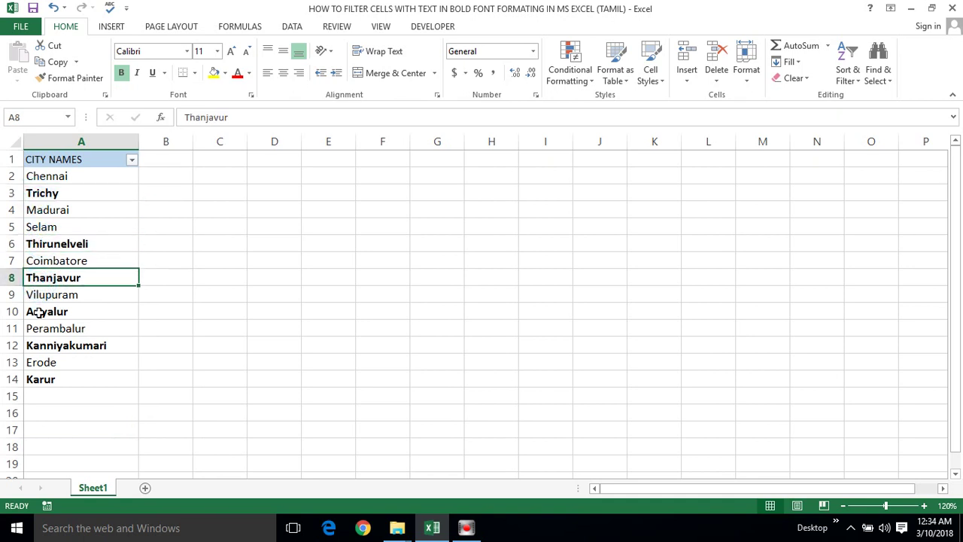
left_click(39, 312)
left_click(39, 343)
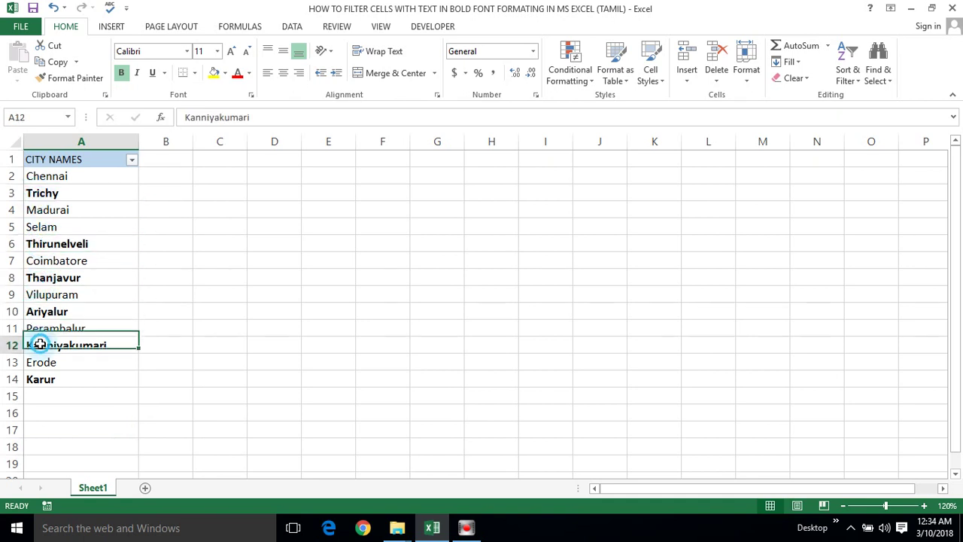
left_click(146, 254)
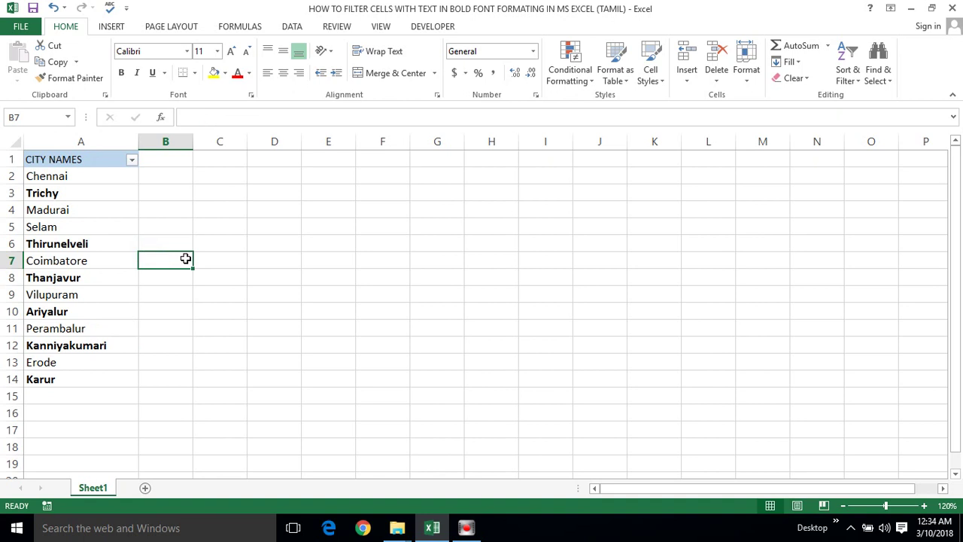
left_click(263, 236)
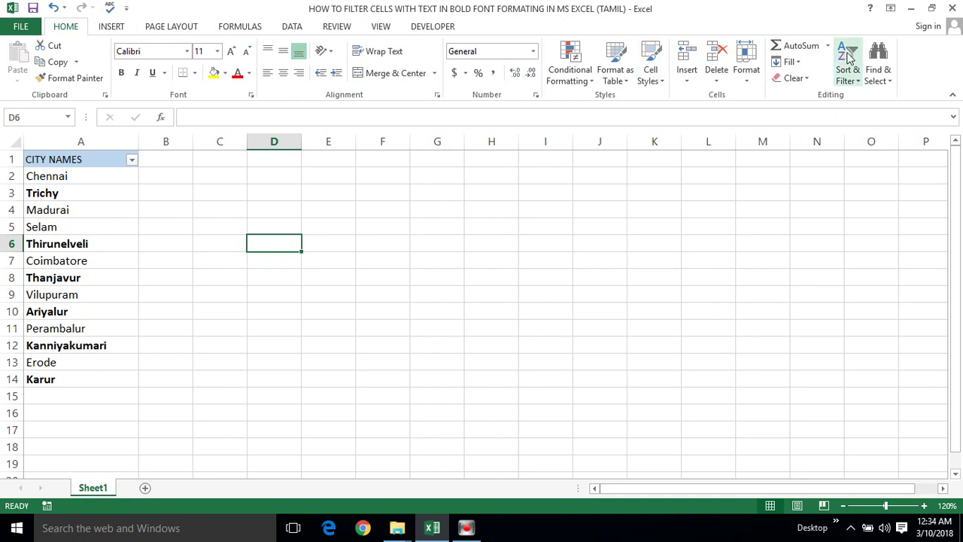
Expand Find and Replace options and set the search format from bold Thanjavur cell A8.
left_click(884, 68)
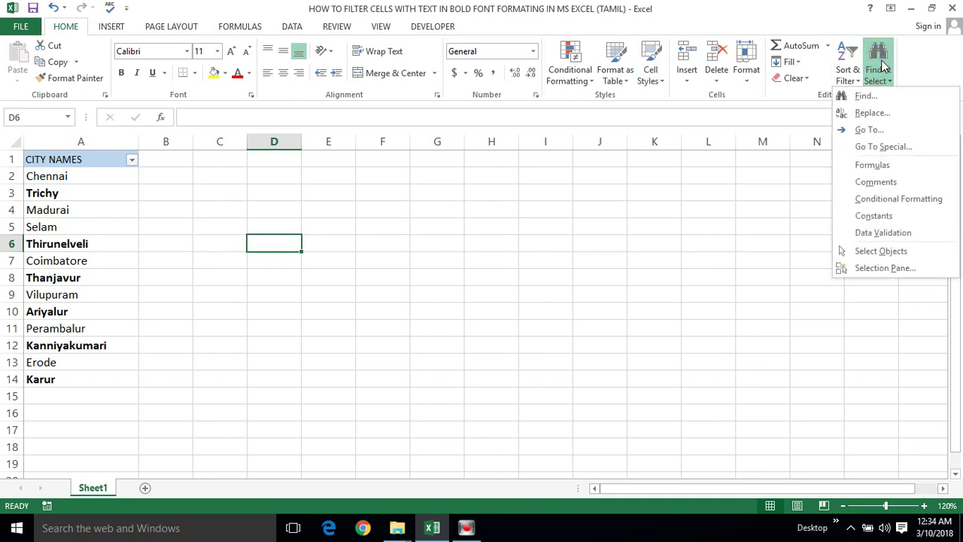
left_click(871, 114)
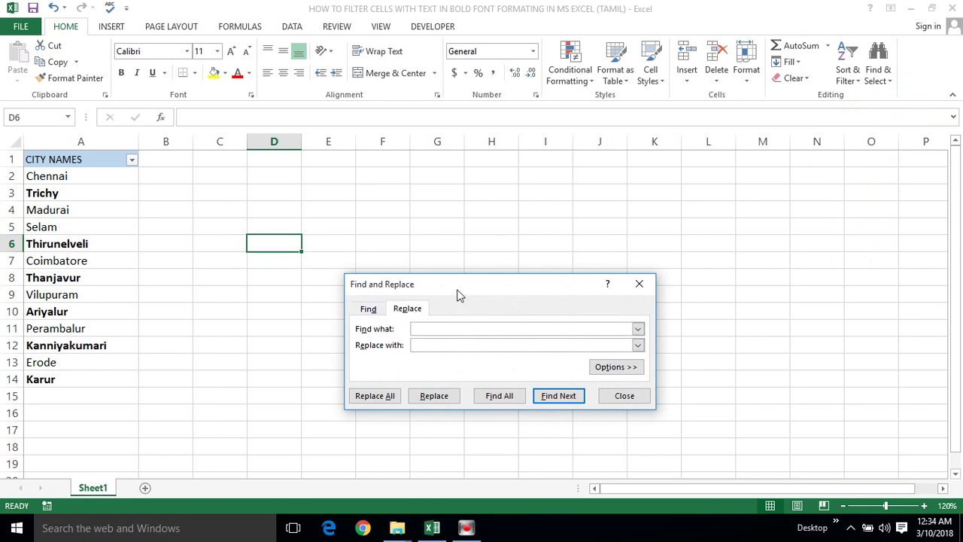
left_click(629, 393)
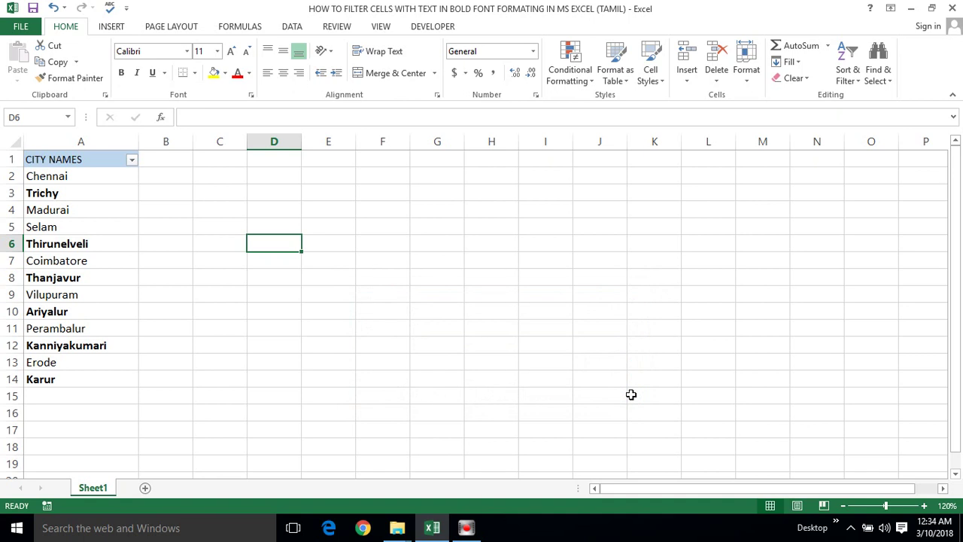
key("ctrl+h")
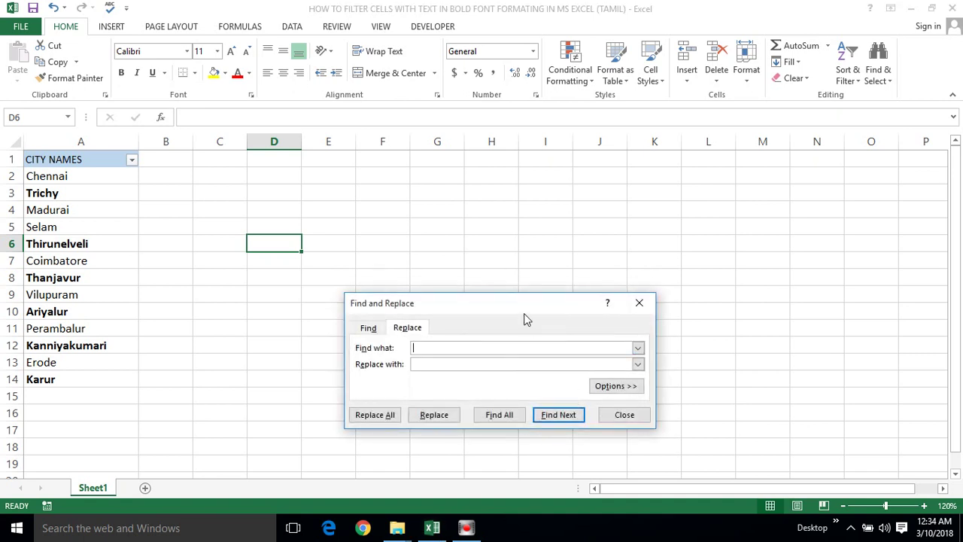
left_click_drag(525, 312, 462, 203)
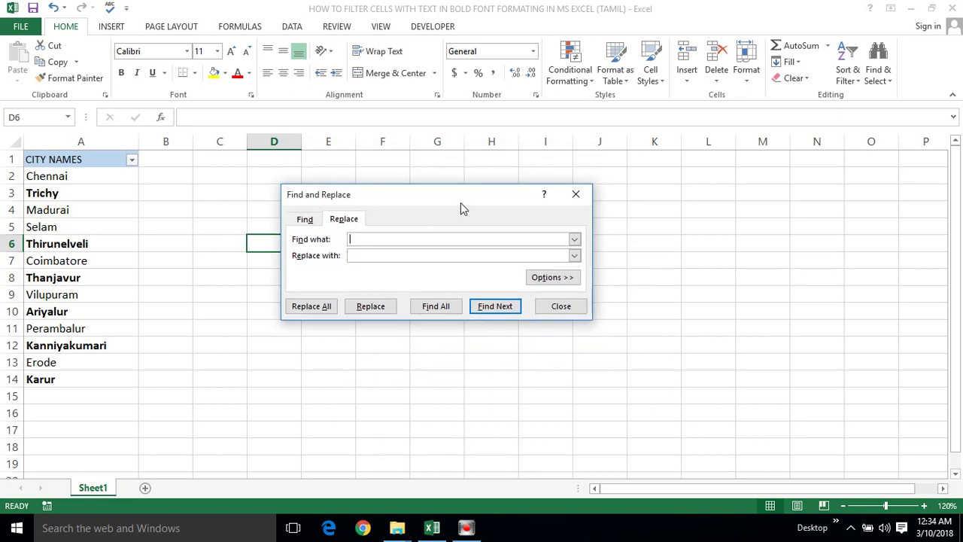
left_click(570, 285)
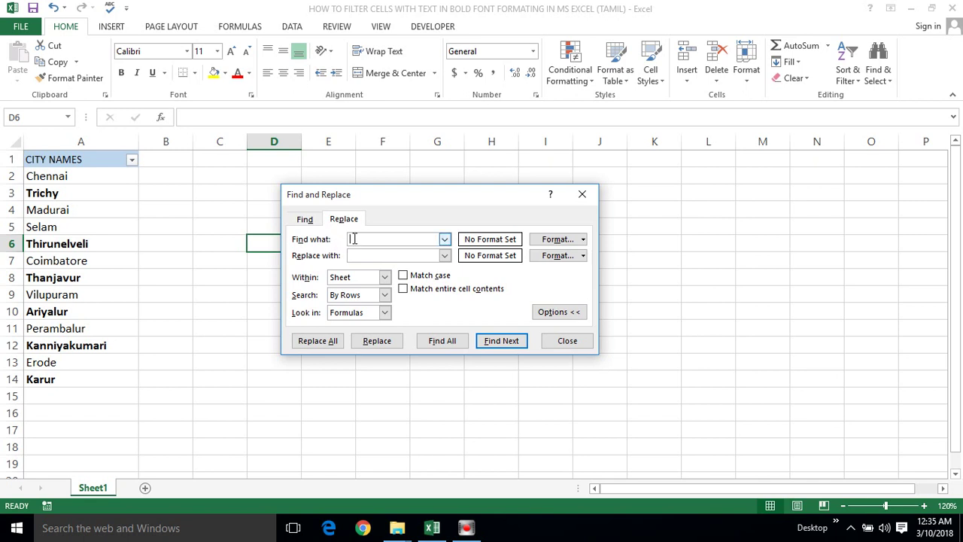
left_click(583, 239)
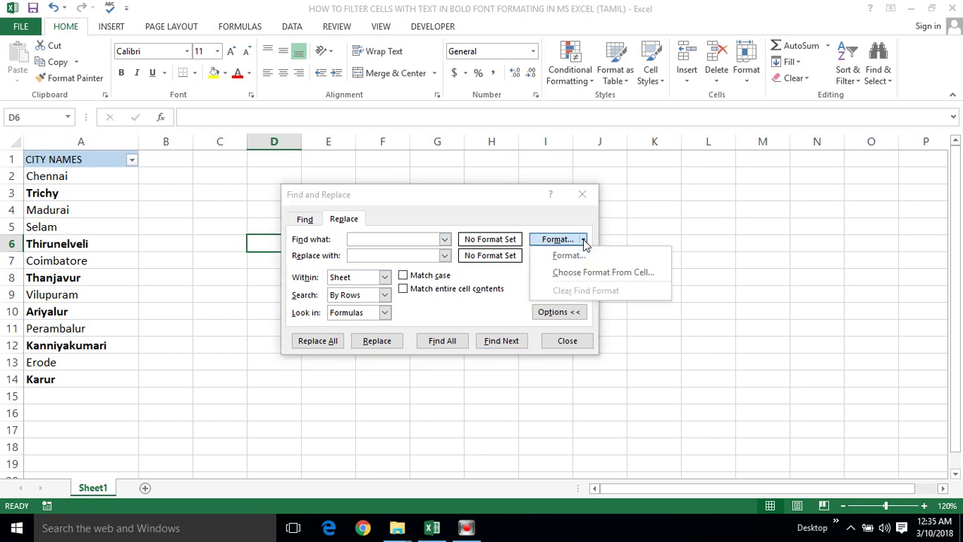
left_click(574, 278)
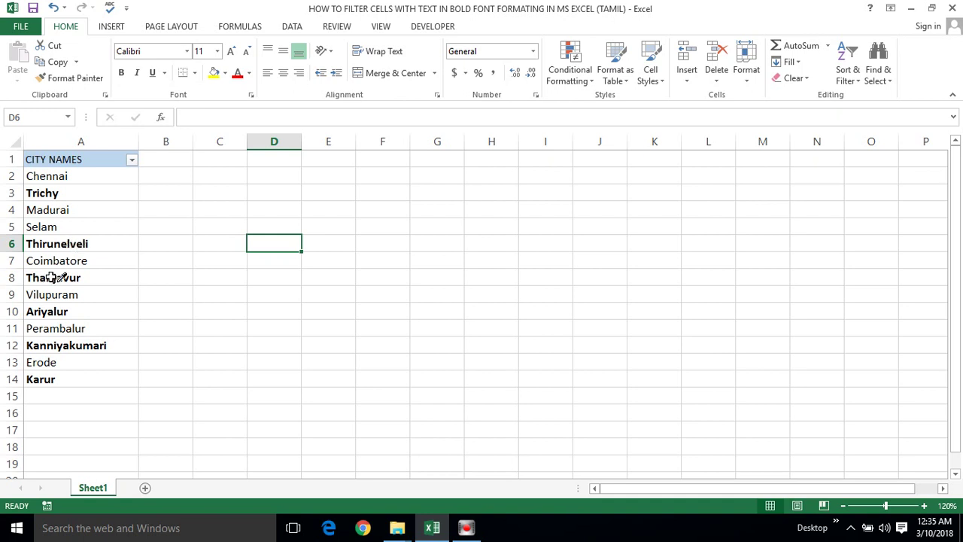
left_click(52, 277)
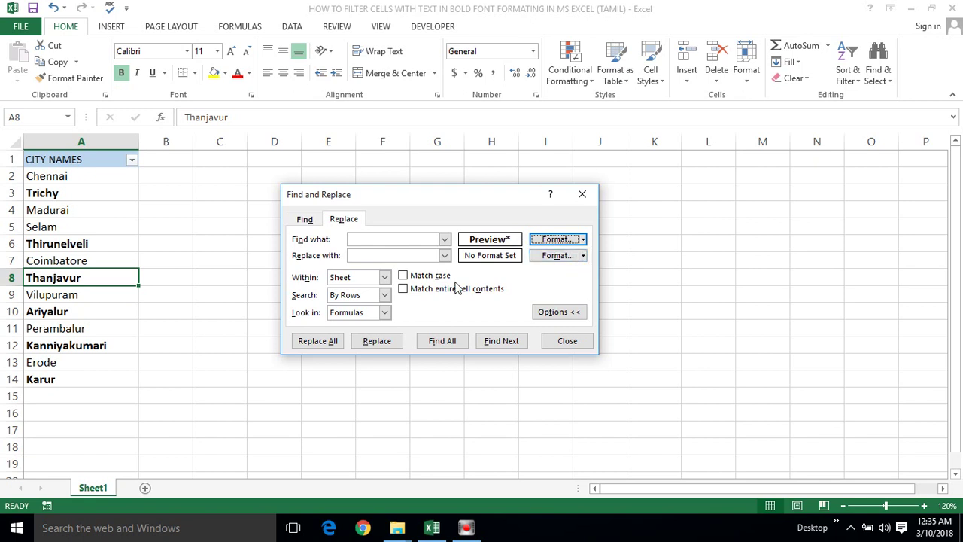
Set the replacement format to a yellow fill.
left_click(558, 257)
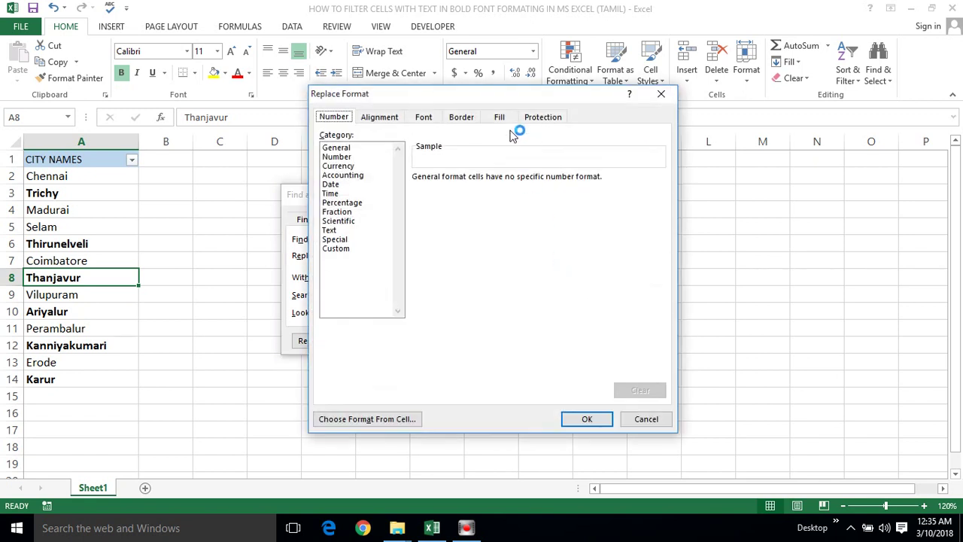
left_click(376, 121)
left_click(409, 120)
left_click(459, 118)
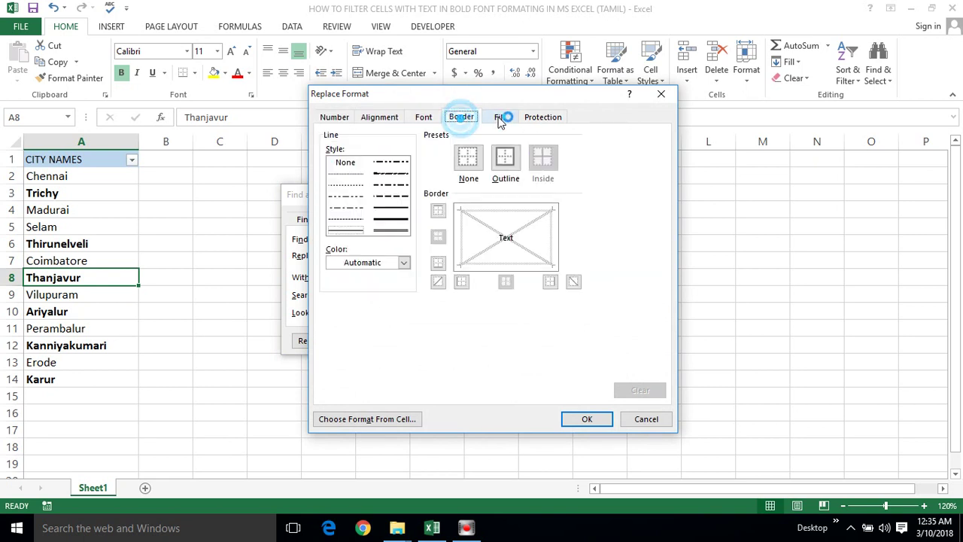
left_click(506, 120)
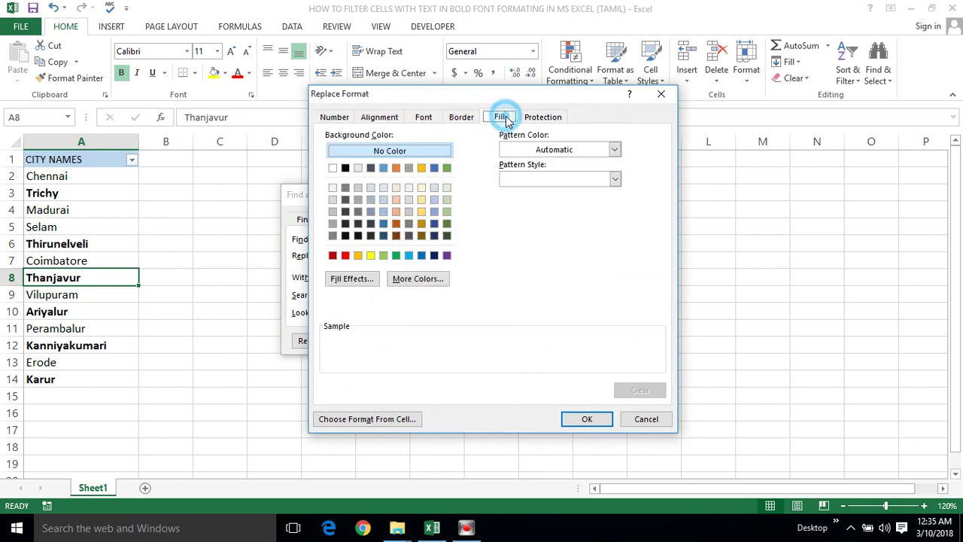
left_click(421, 212)
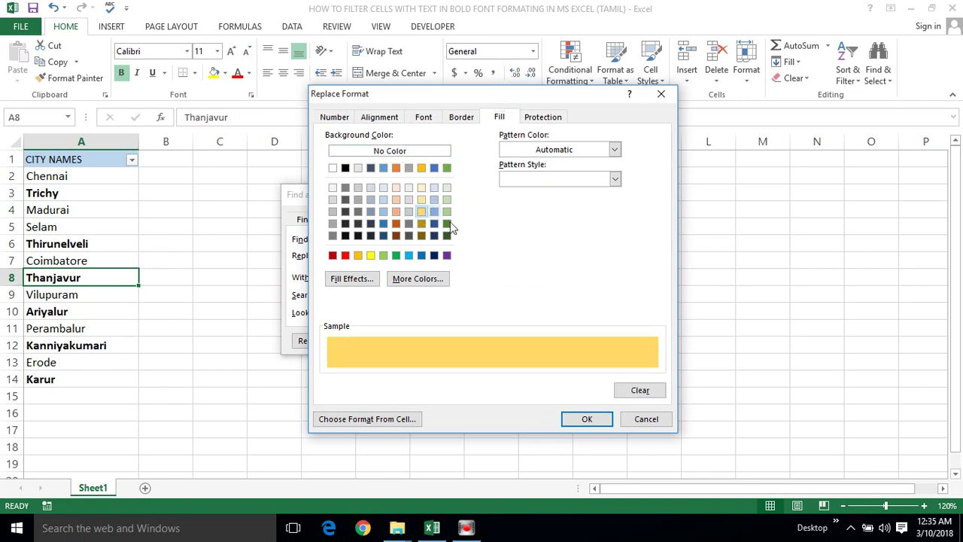
left_click(587, 419)
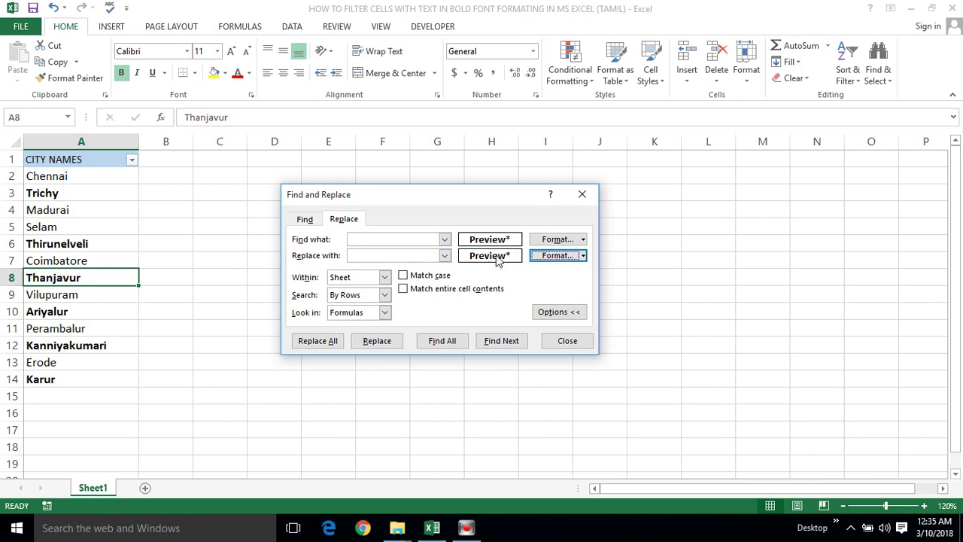
Replace All to fill every bold city yellow, then close Find and Replace.
left_click(315, 346)
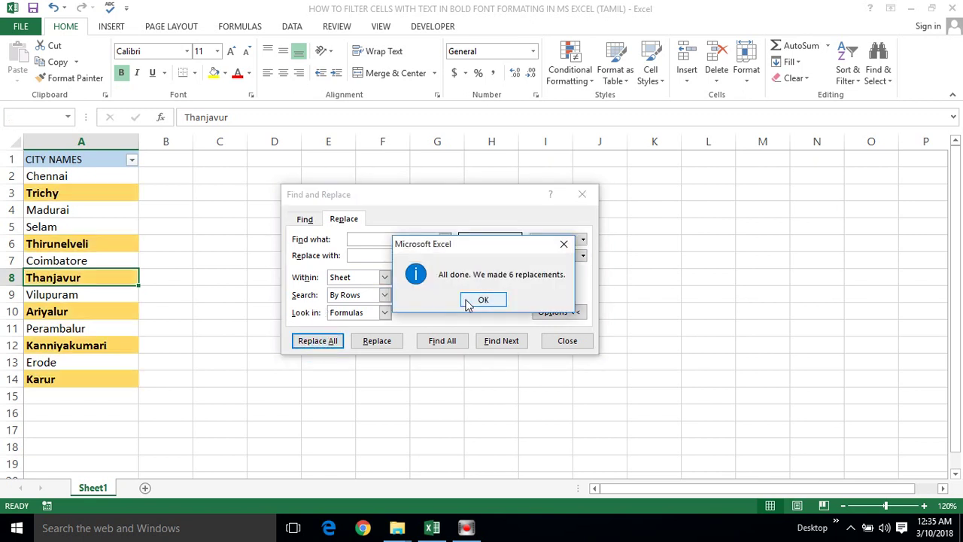
left_click(478, 300)
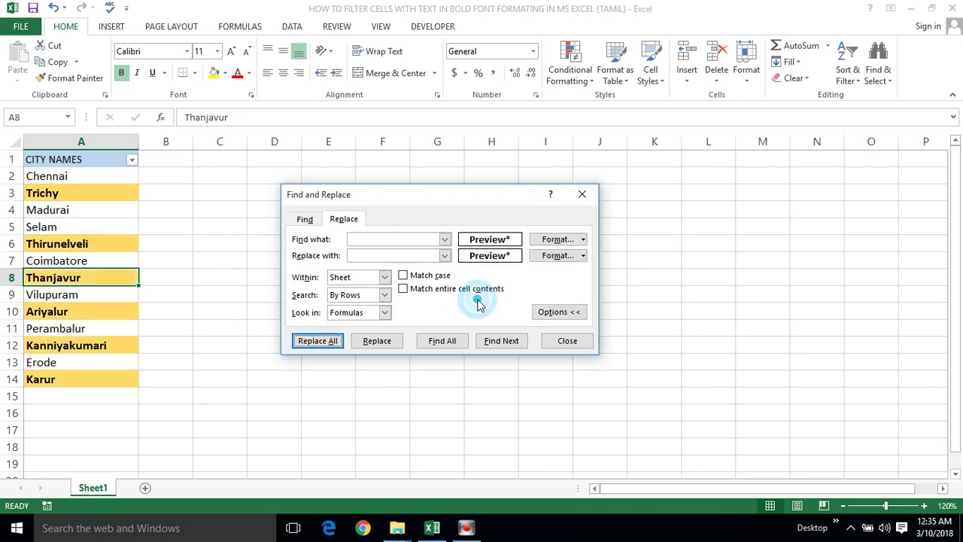
left_click(564, 342)
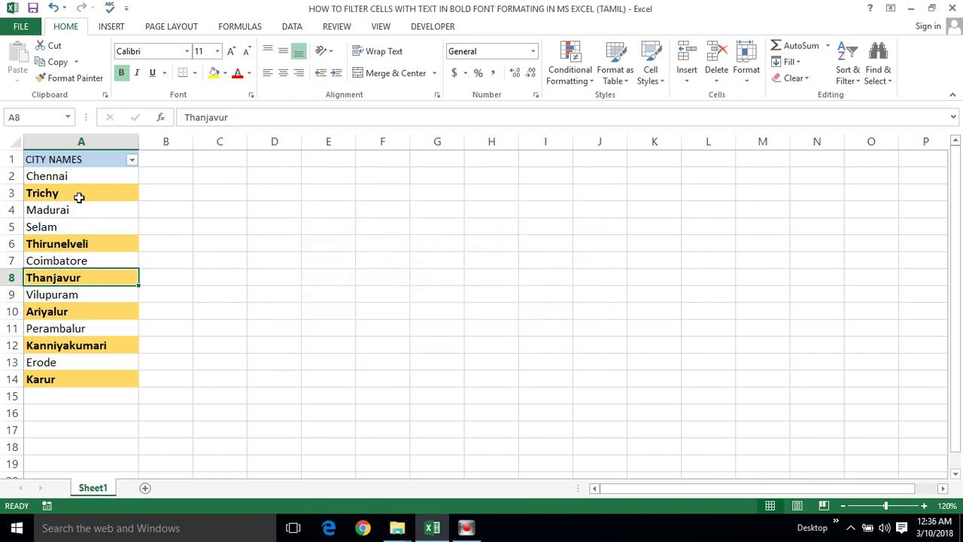
Filter CITY NAMES by yellow fill colour to show only the bold cities.
left_click(132, 159)
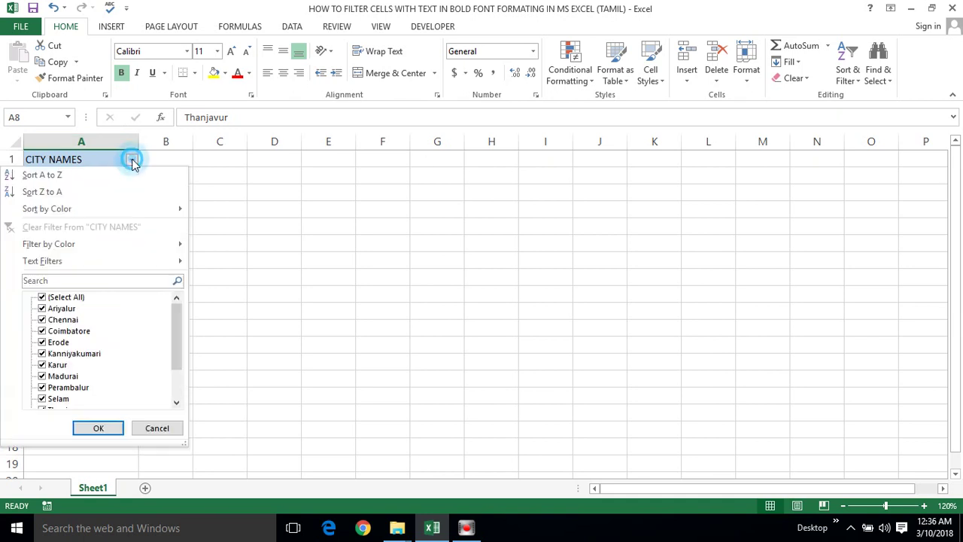
left_click(128, 243)
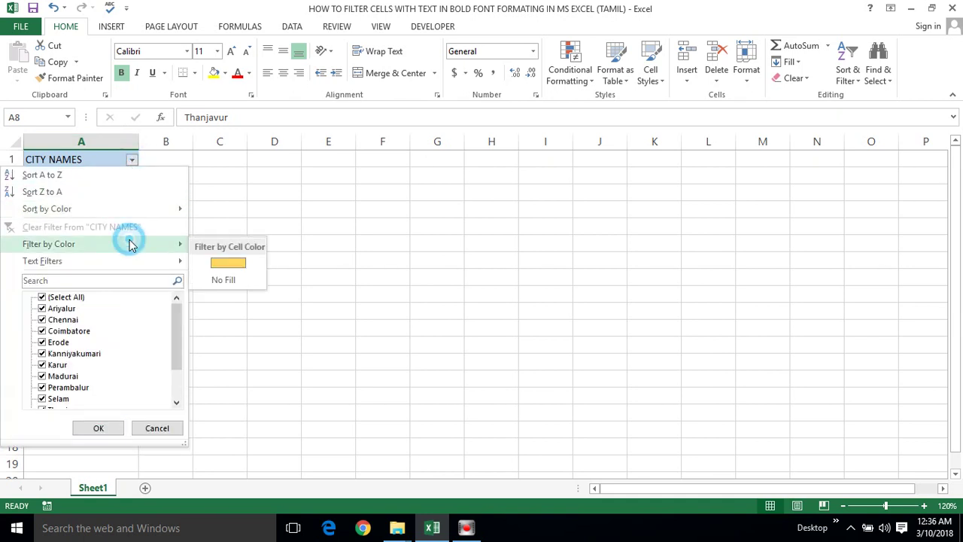
left_click(239, 269)
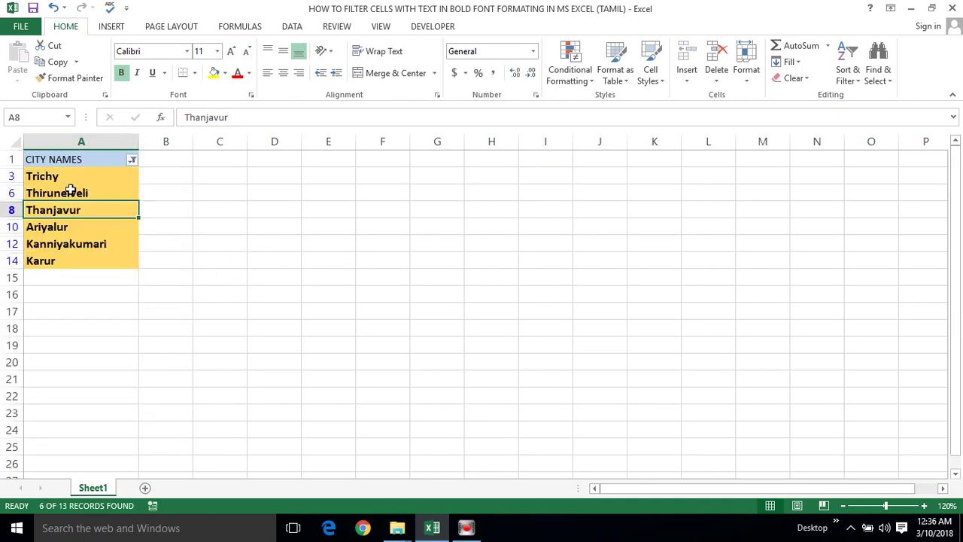
left_click(54, 177)
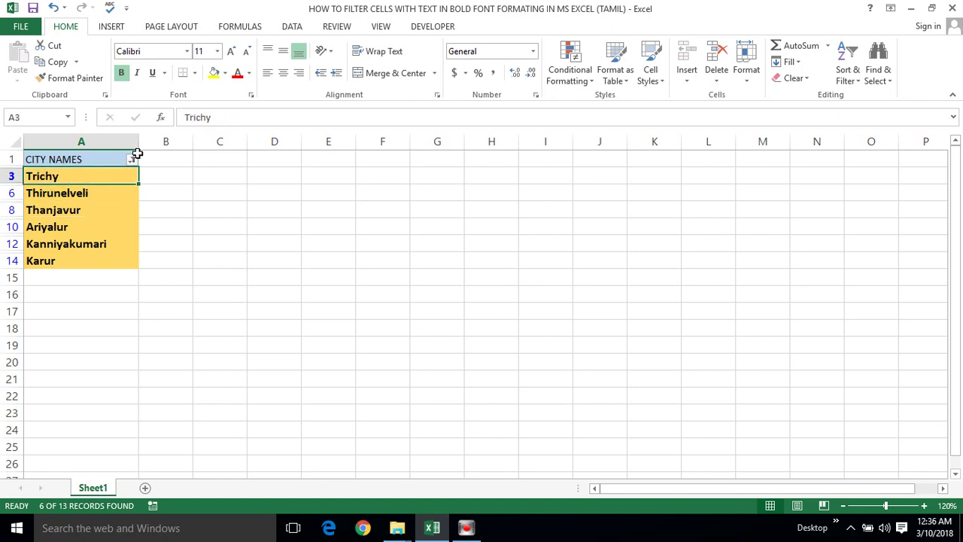
Undo the colour filter and yellow fill with Ctrl+Z.
left_click(131, 159)
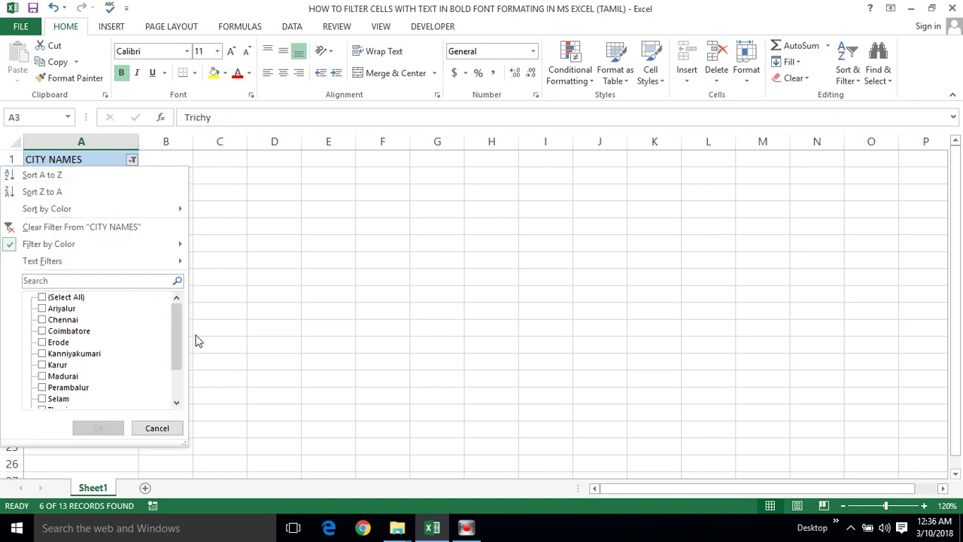
left_click(157, 428)
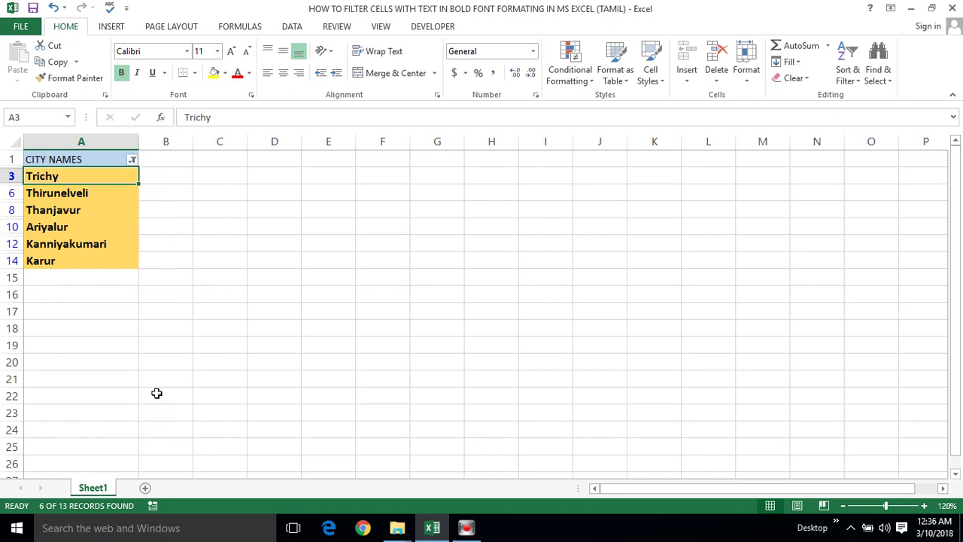
key("ctrl+z")
key("ctrl+z")
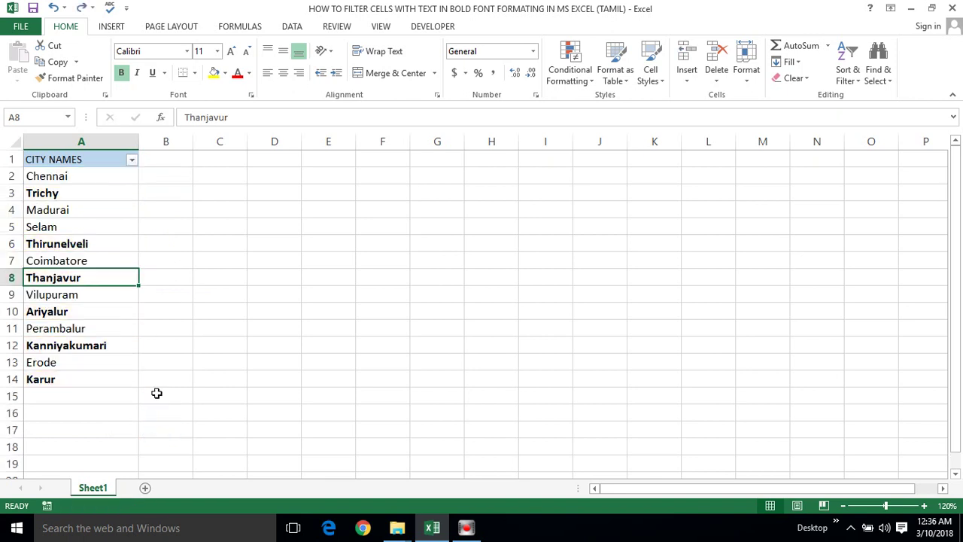
Try =get in C3, cancel it, then select C4 and show the Formulas tools.
left_click(88, 225)
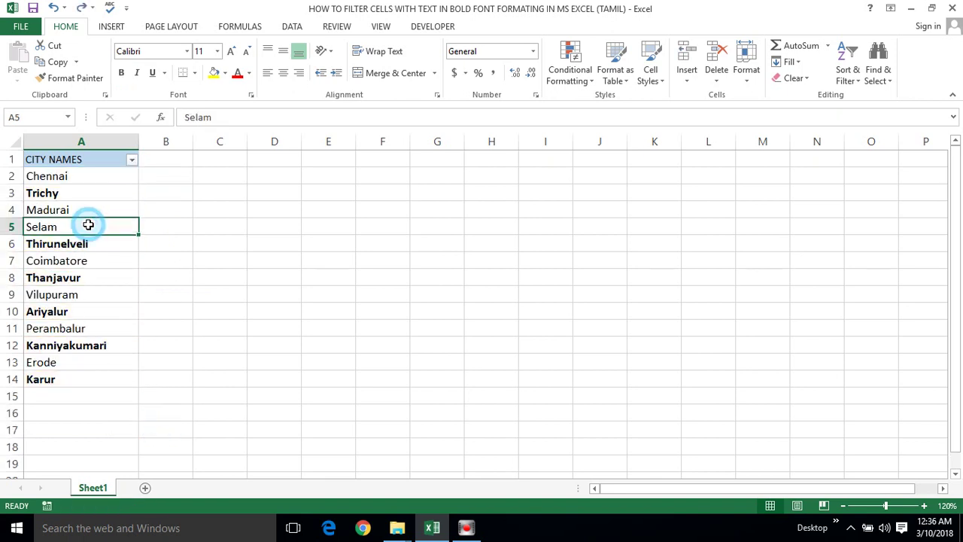
left_click(82, 178)
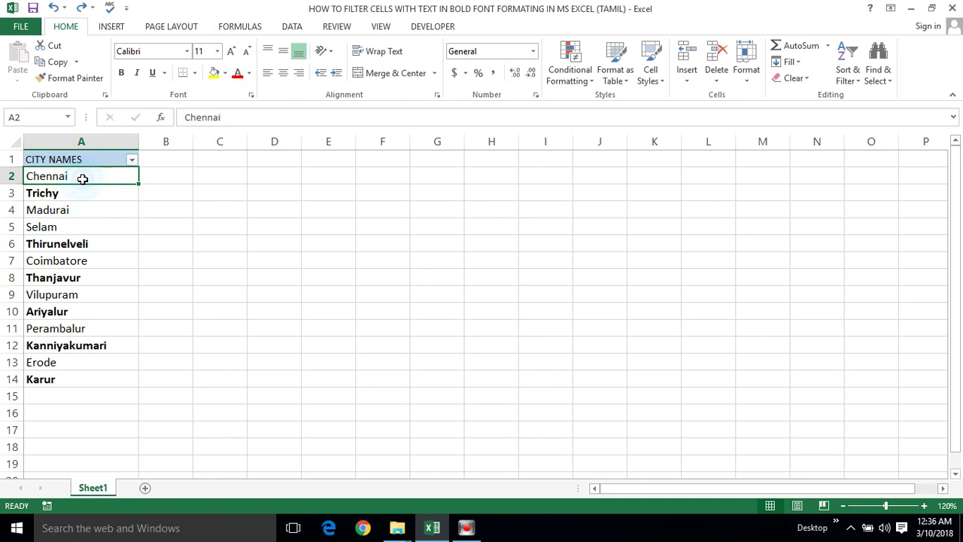
left_click(156, 170)
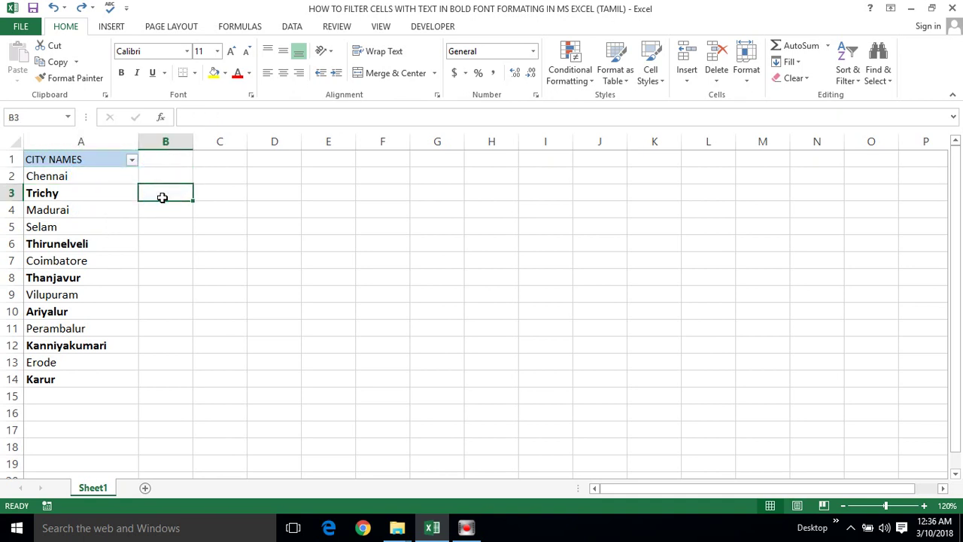
left_click(241, 195)
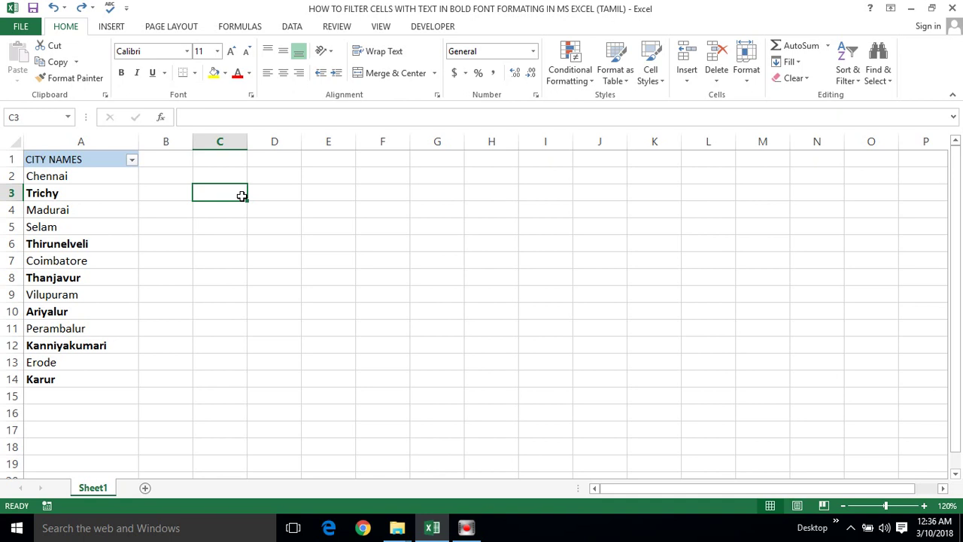
left_click(212, 224)
left_click(226, 192)
type("=")
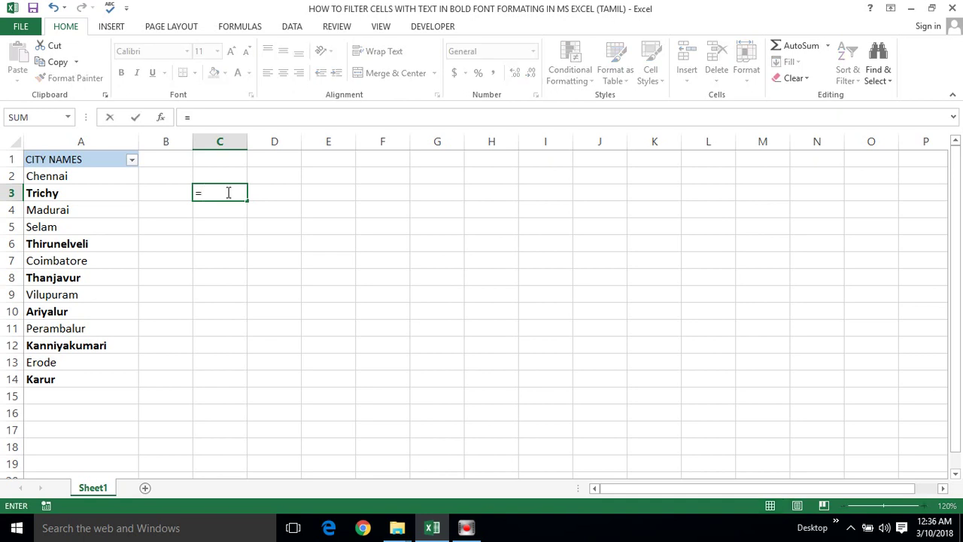
type("get")
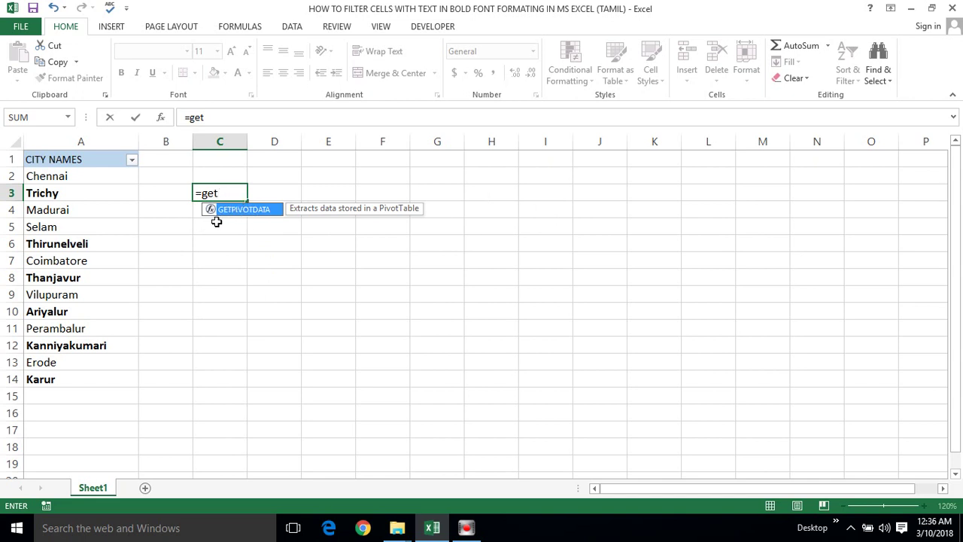
key("Escape")
key("Escape")
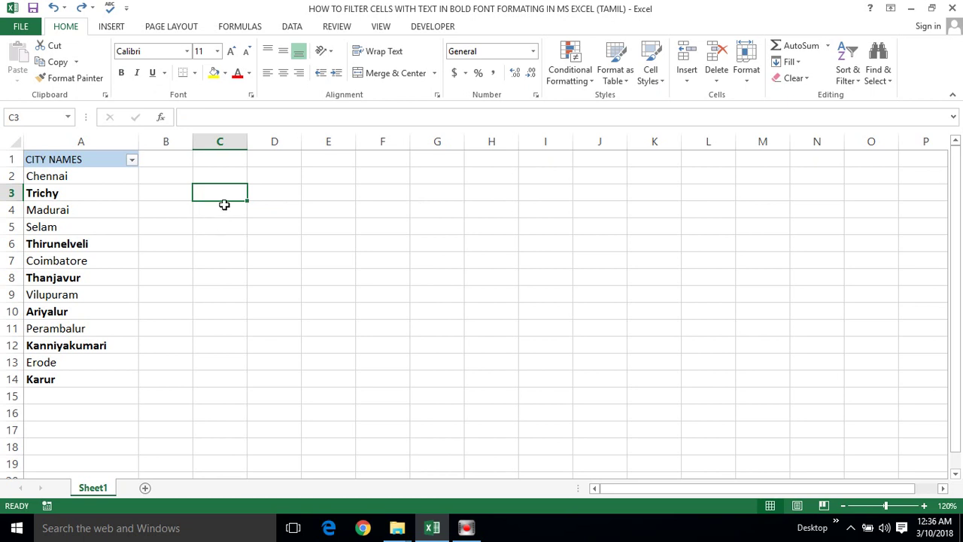
left_click(220, 232)
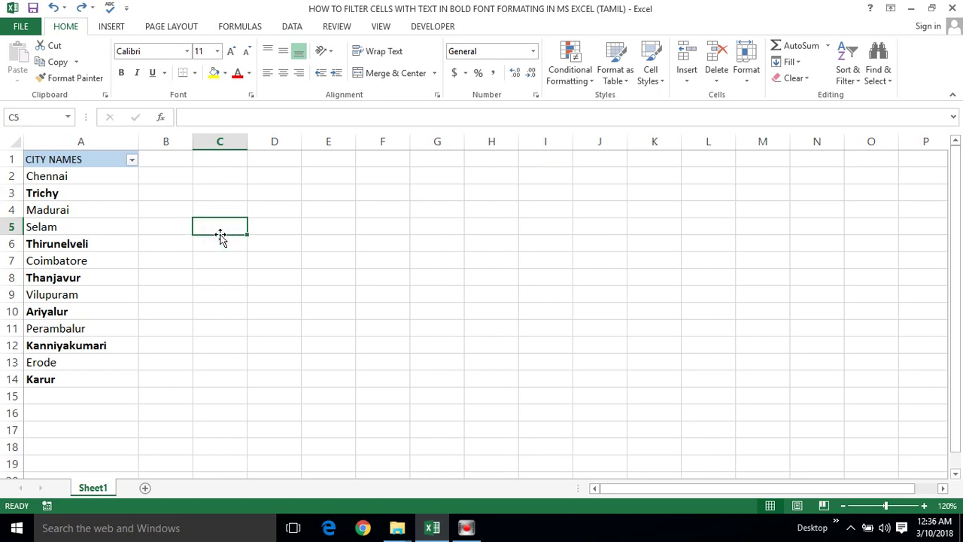
left_click(243, 206)
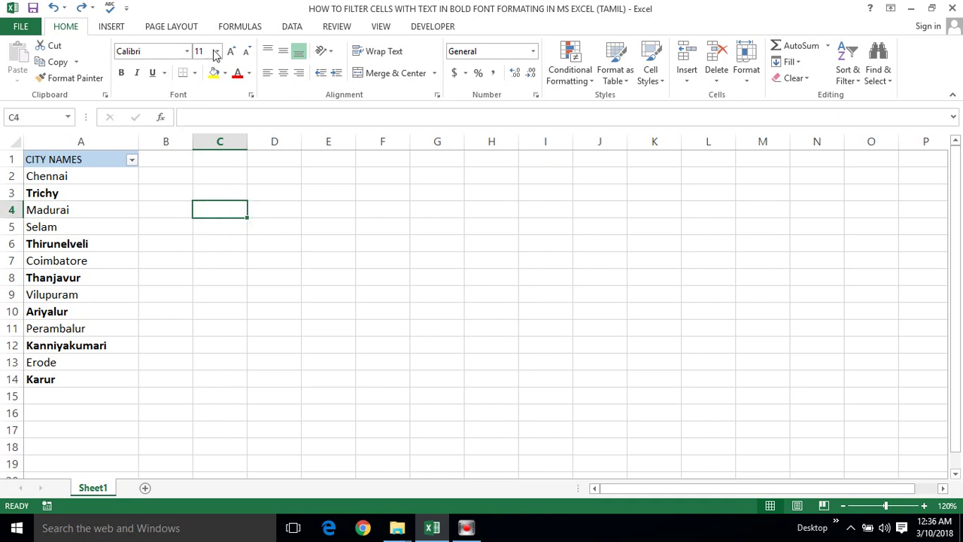
left_click(240, 30)
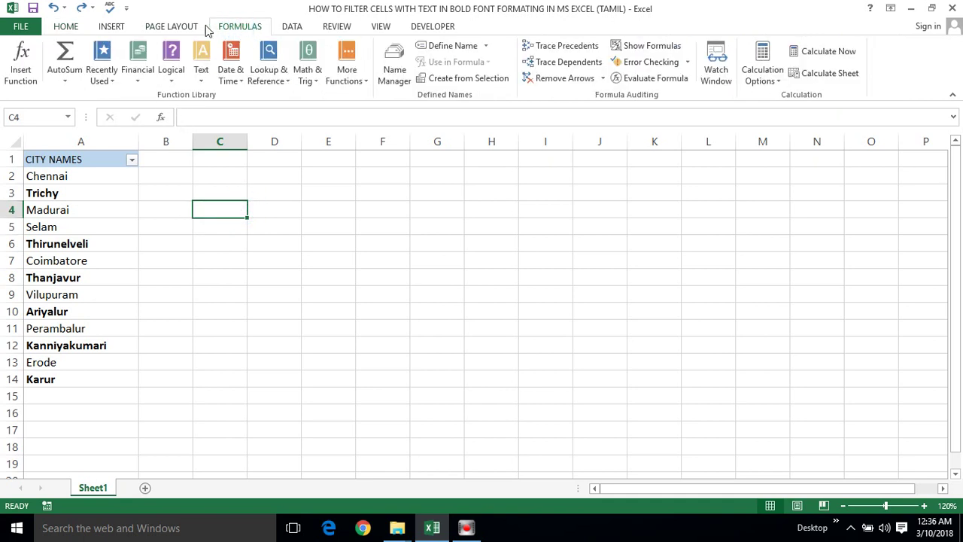
Define the name FilterBold referring to Get.Cell(20) of cell A2.
left_click(455, 52)
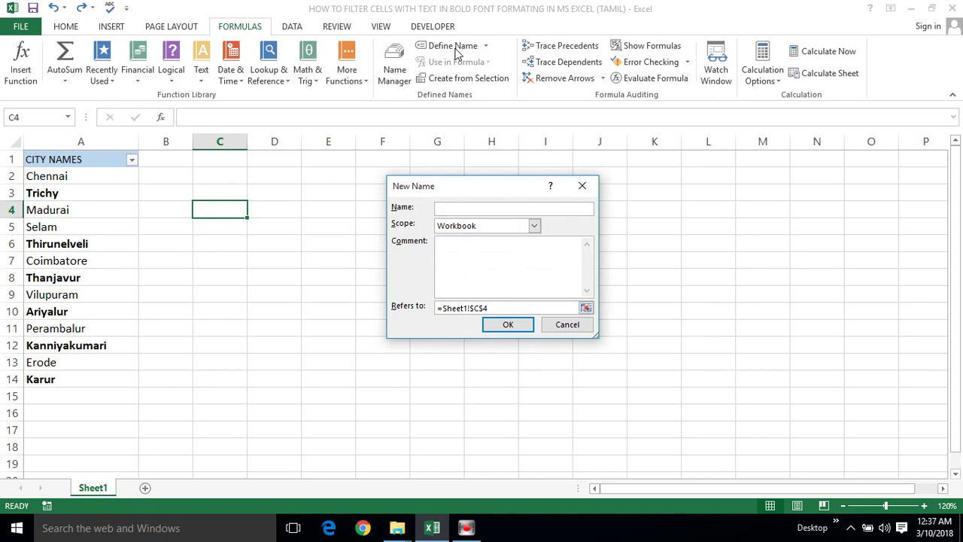
type("Fil")
type("ter")
type("Bold")
left_click(494, 307)
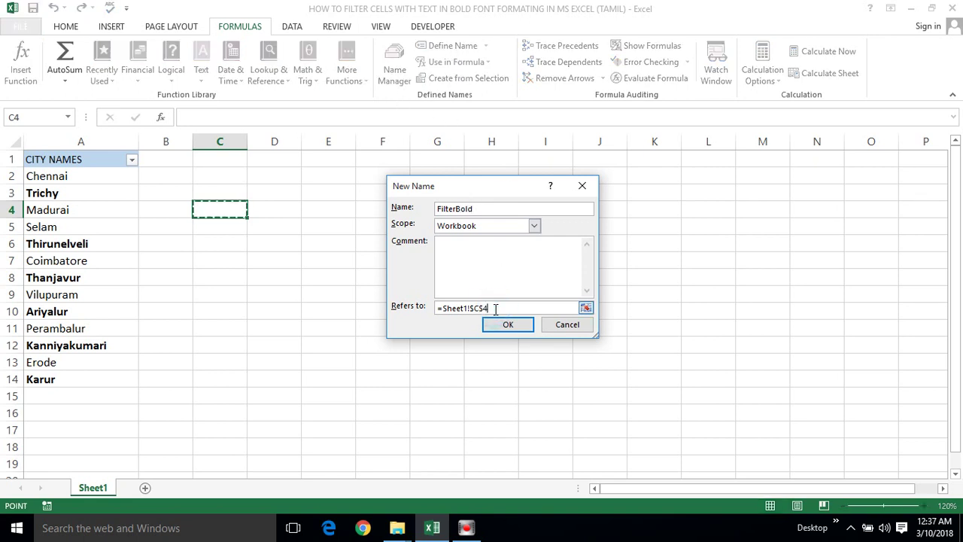
key("BackSpace")
key("BackSpace")
key("BackSpace")
key("BackSpace")
key("BackSpace")
key("BackSpace")
key("BackSpace")
key("BackSpace")
key("BackSpace")
key("BackSpace")
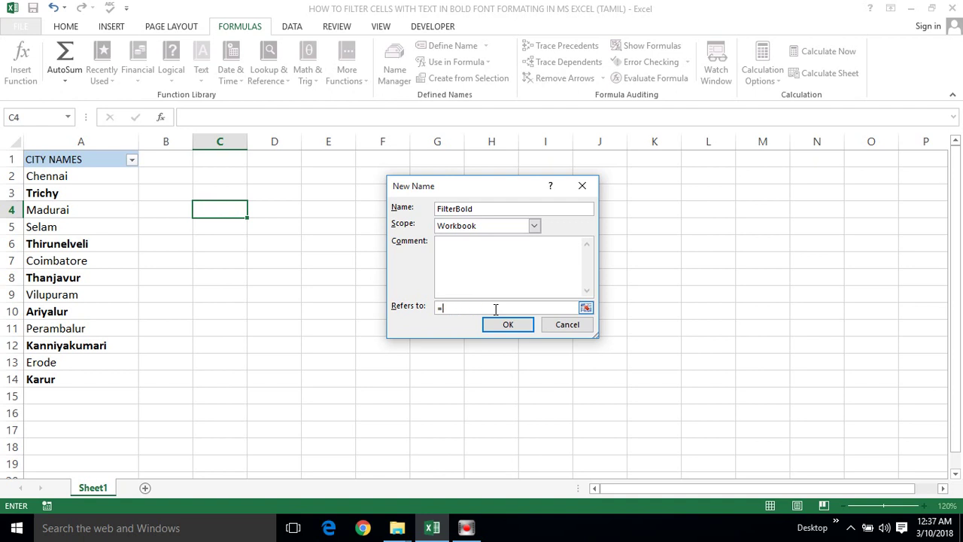
type("Ge")
type("t")
type(".")
type("Cell")
type("(20,")
left_click(66, 176)
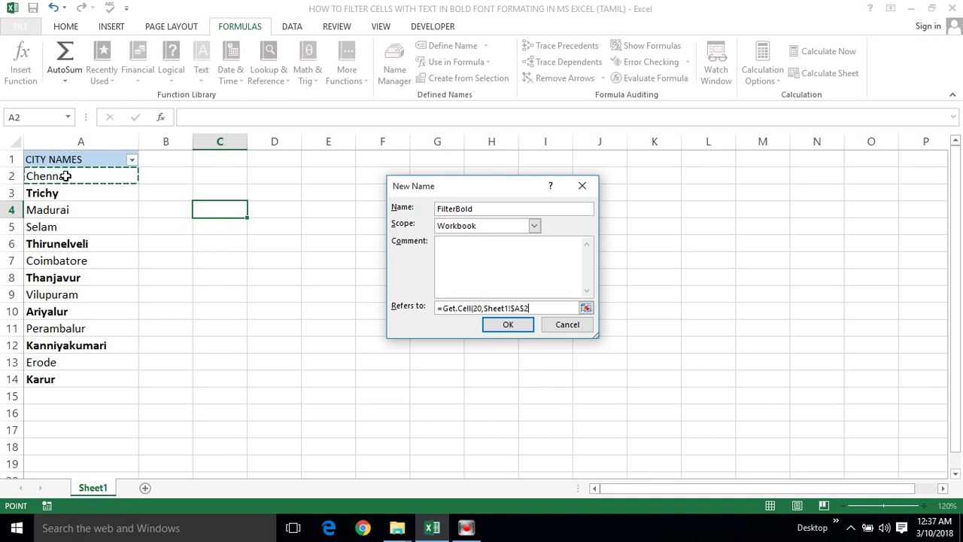
type(")")
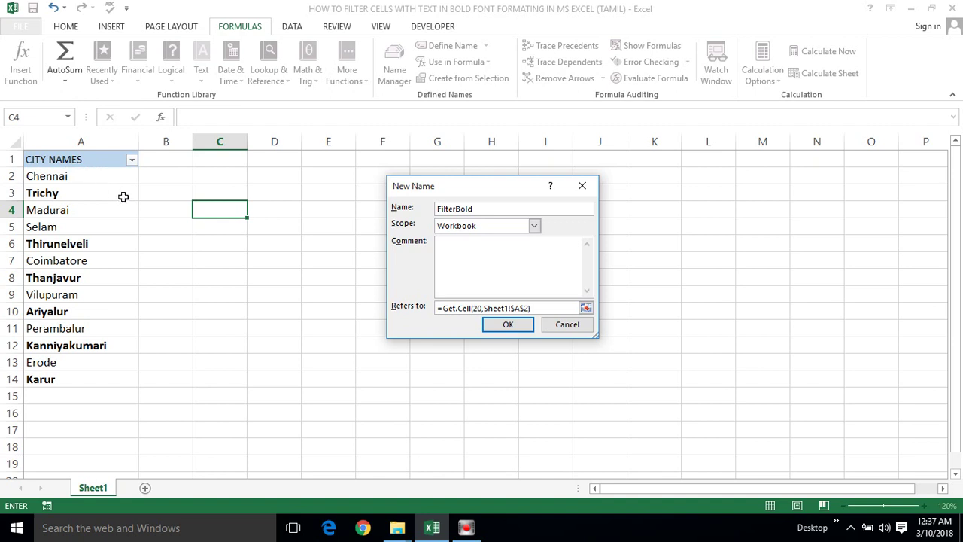
Make the FilterBold reference's row relative, giving =Get.Cell(20,Sheet1!$A2).
left_click(530, 308)
left_click(526, 307)
left_click(526, 308)
key("BackSpace")
left_click(532, 307)
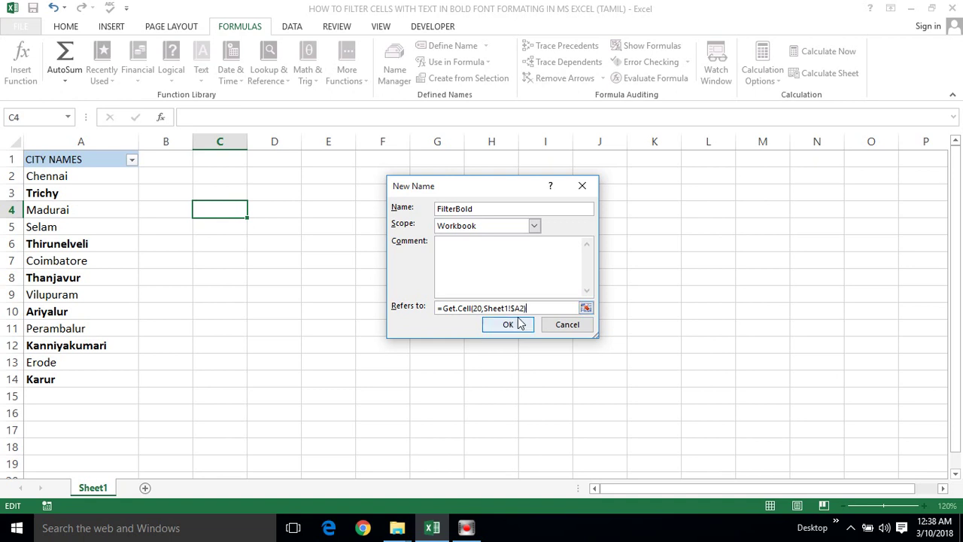
Save FilterBold, then edit its reference in Name Manager so it points to row 2.
left_click(516, 329)
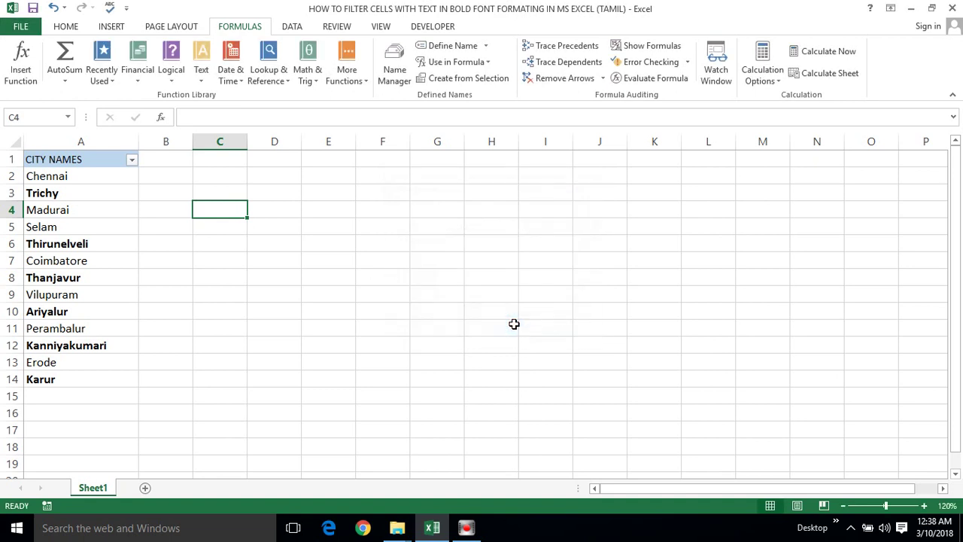
left_click(182, 188)
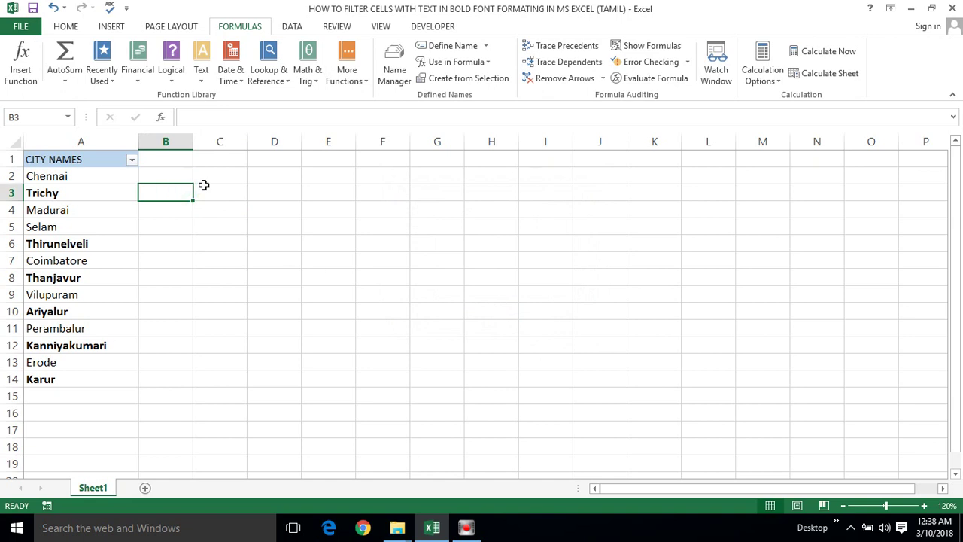
left_click(203, 188)
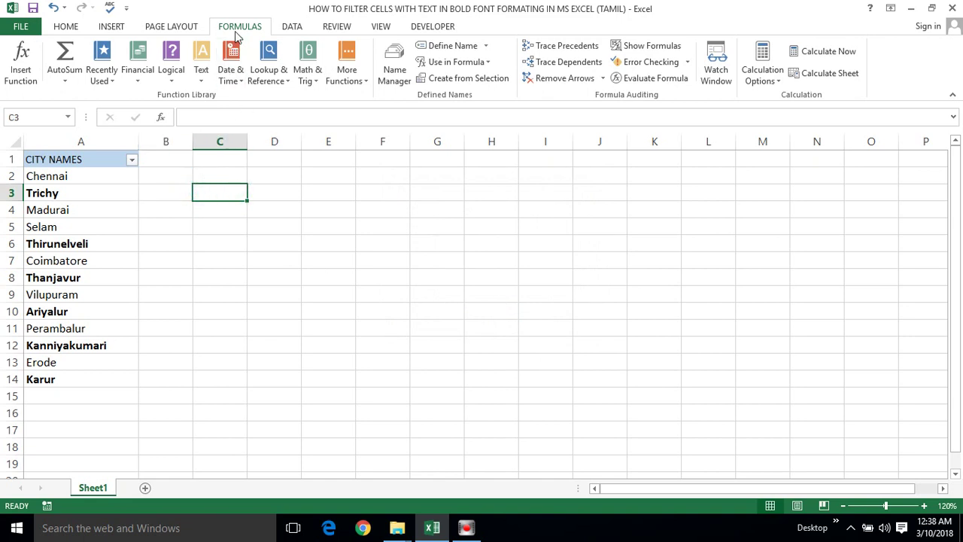
left_click(396, 74)
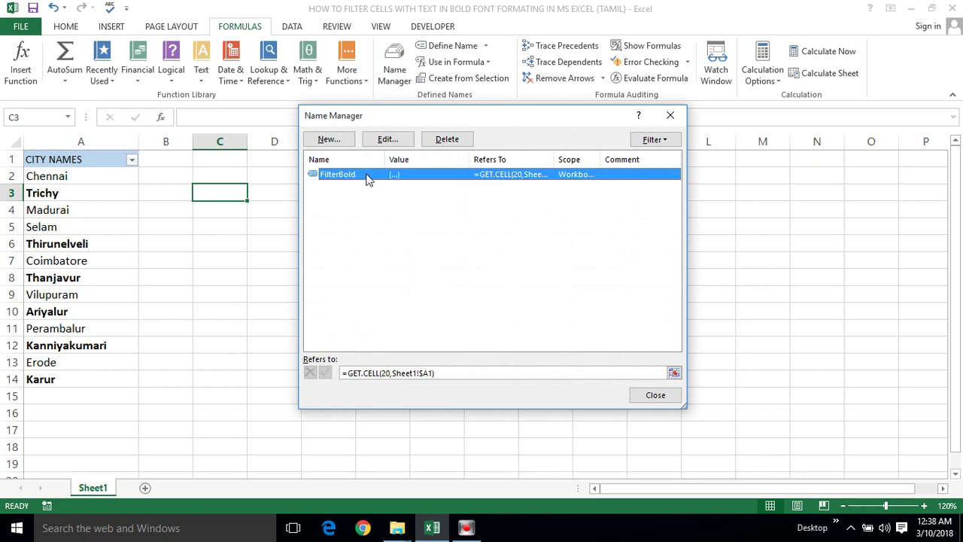
double_click(368, 178)
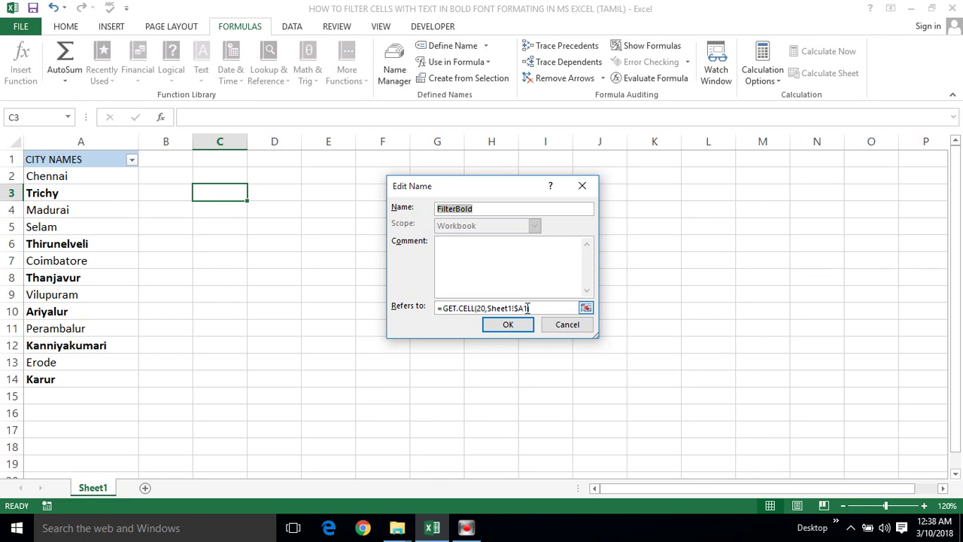
left_click(527, 308)
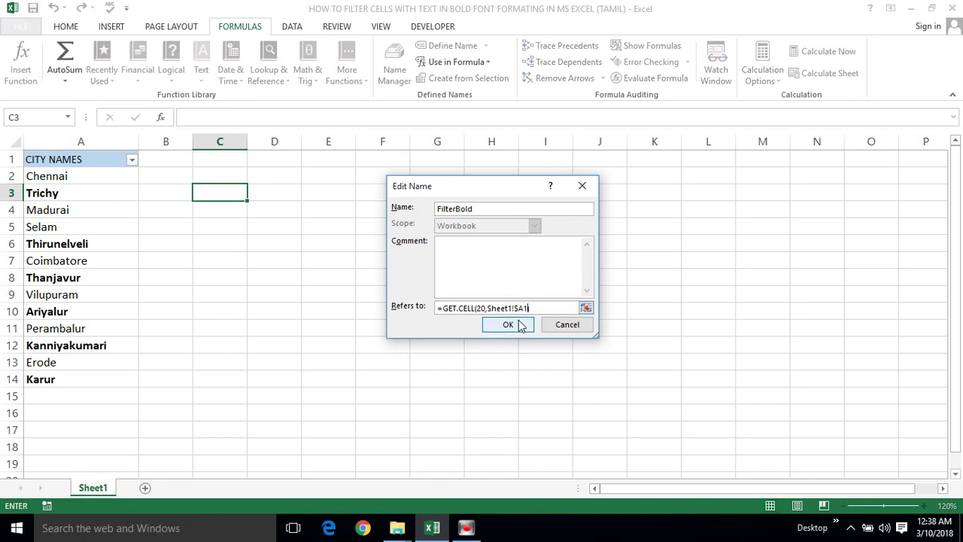
key("BackSpace")
key("BackSpace")
type("2")
left_click(521, 326)
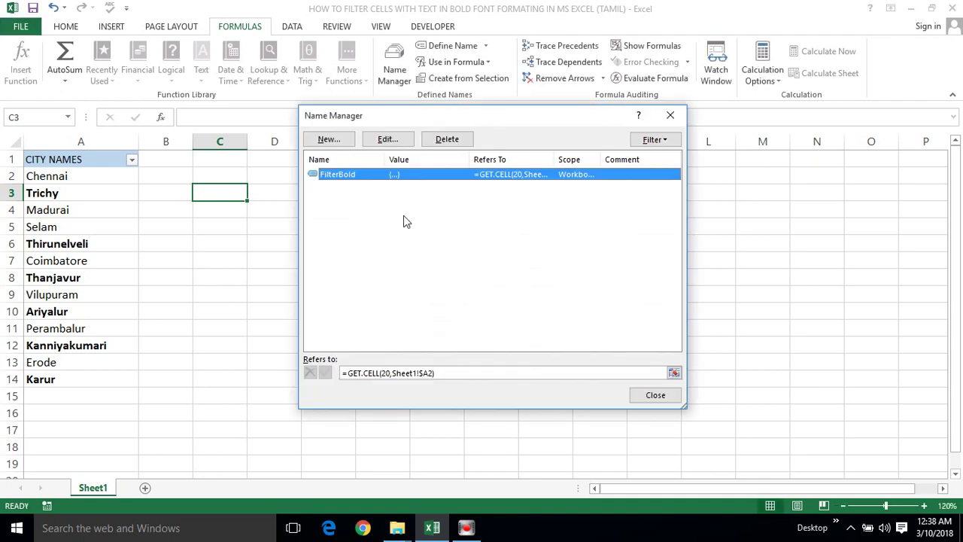
Reopen FilterBold to confirm =GET.CELL(20,Sheet1!$A2), then close Name Manager.
left_click(436, 177)
double_click(437, 176)
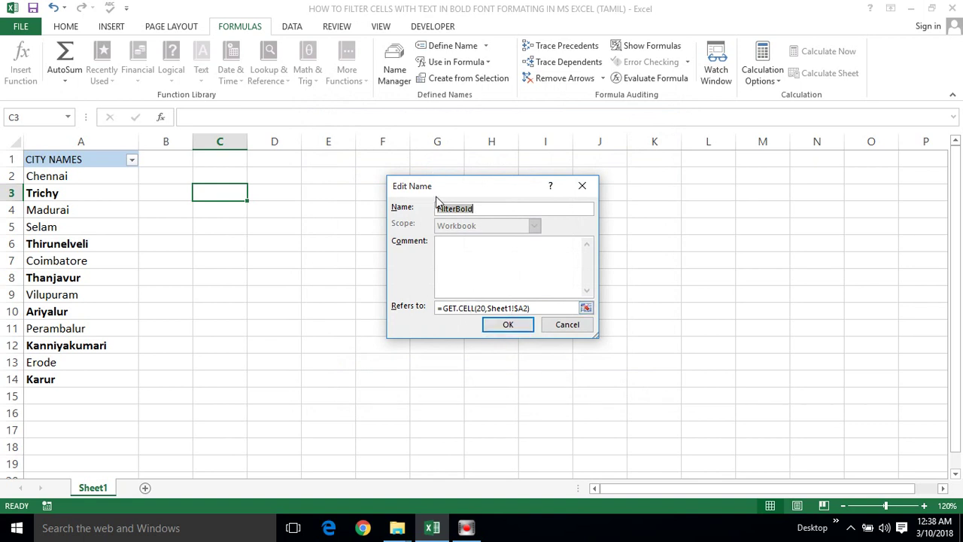
left_click(505, 325)
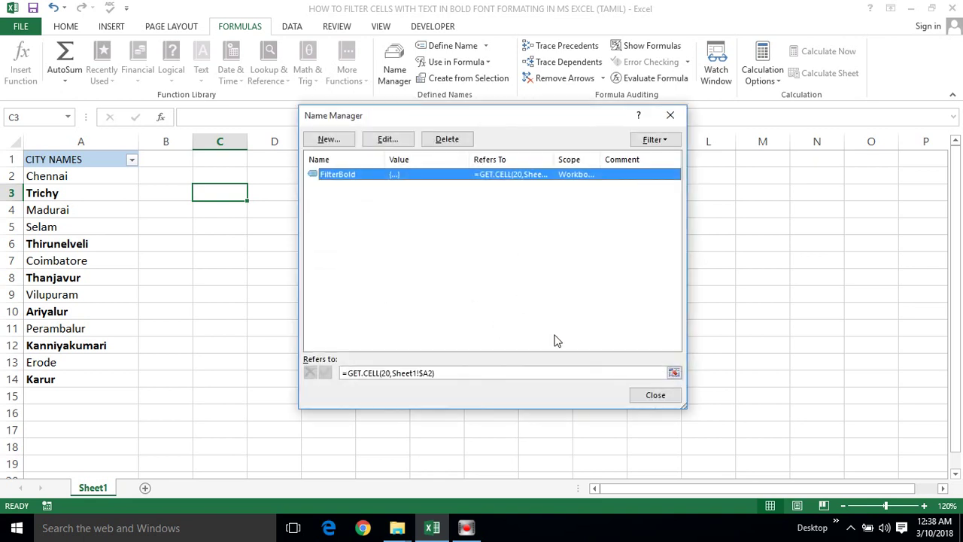
left_click(658, 396)
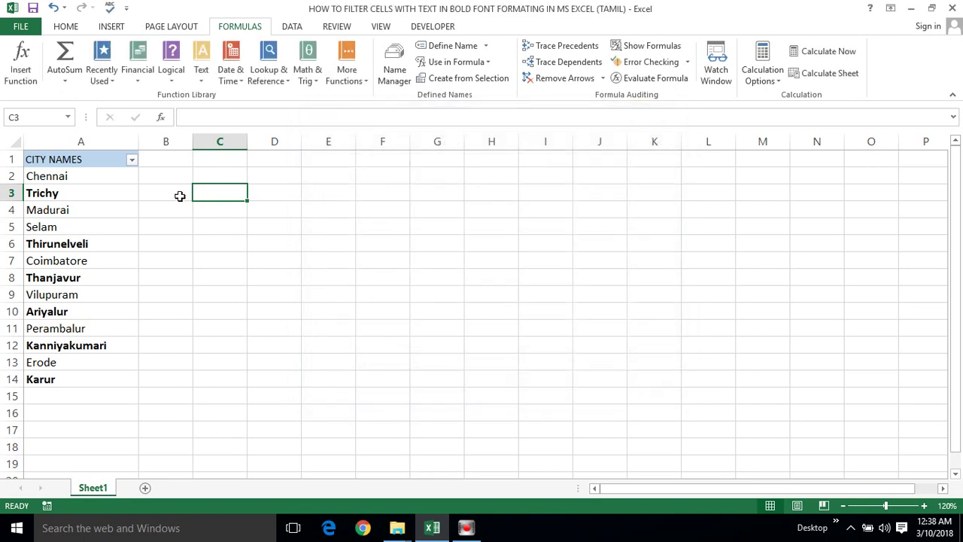
Enter =FilterBold in B2 and fill it down to B14, checking the TRUE/FALSE results.
left_click(171, 179)
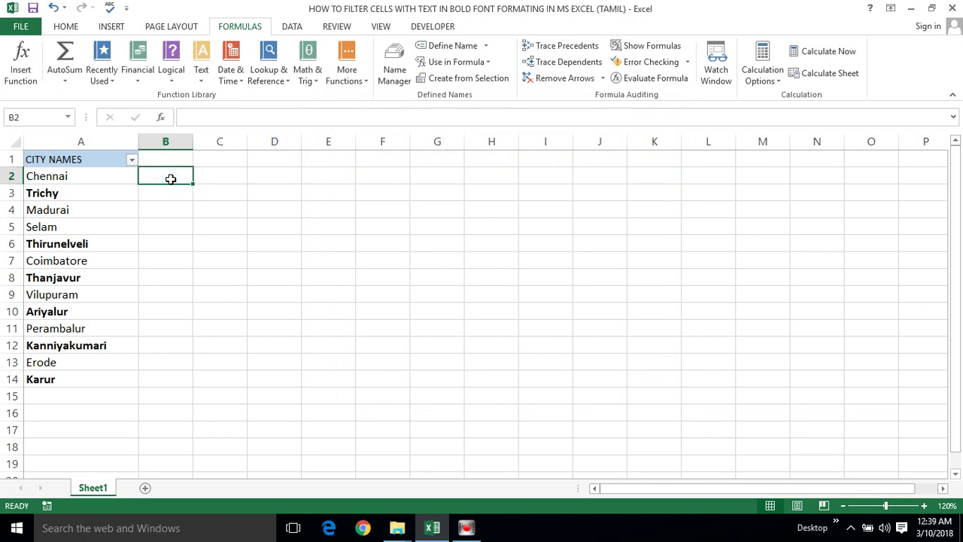
type("=fi")
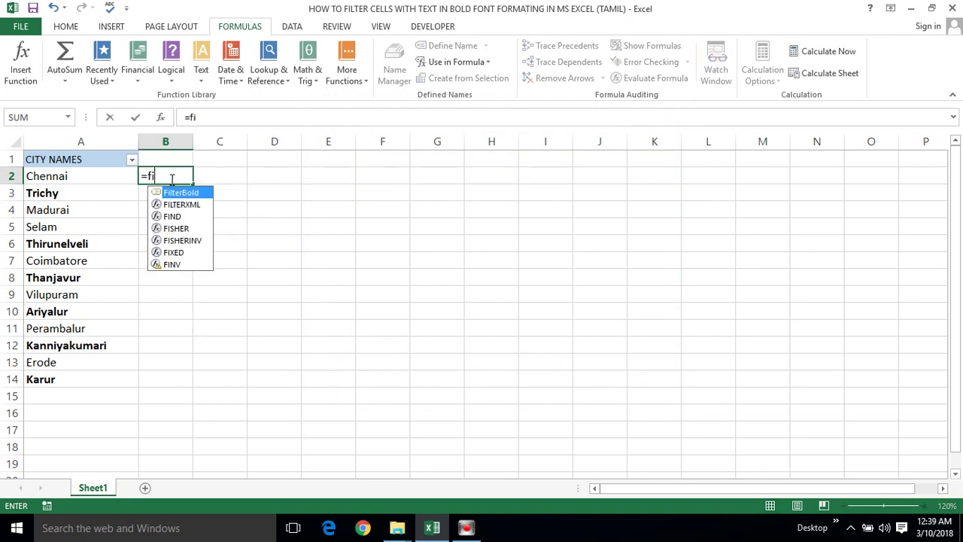
type("l")
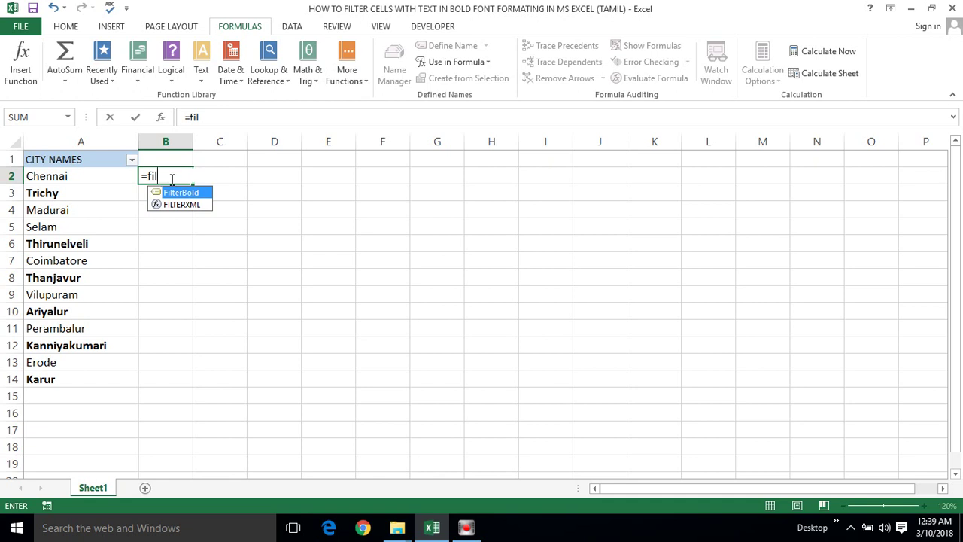
key("Tab")
key("Return")
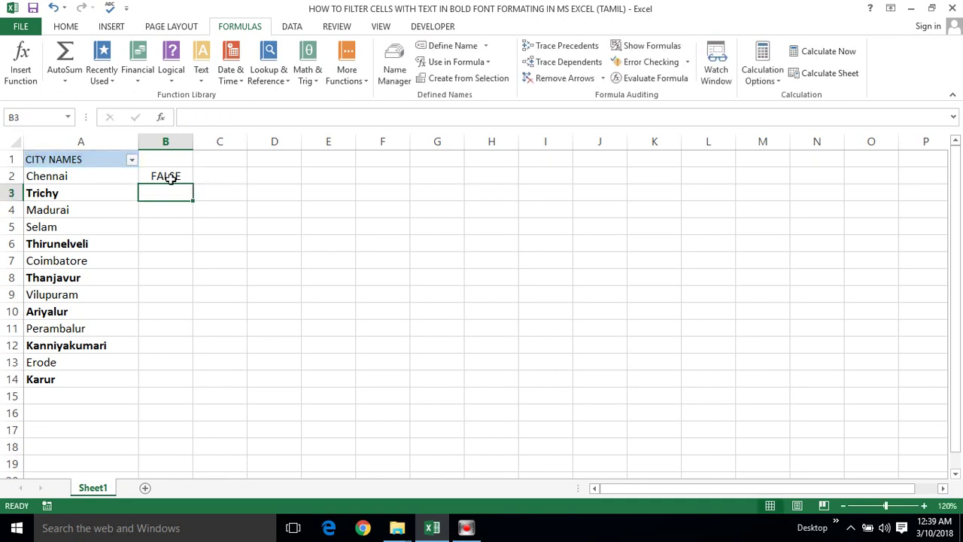
left_click(170, 175)
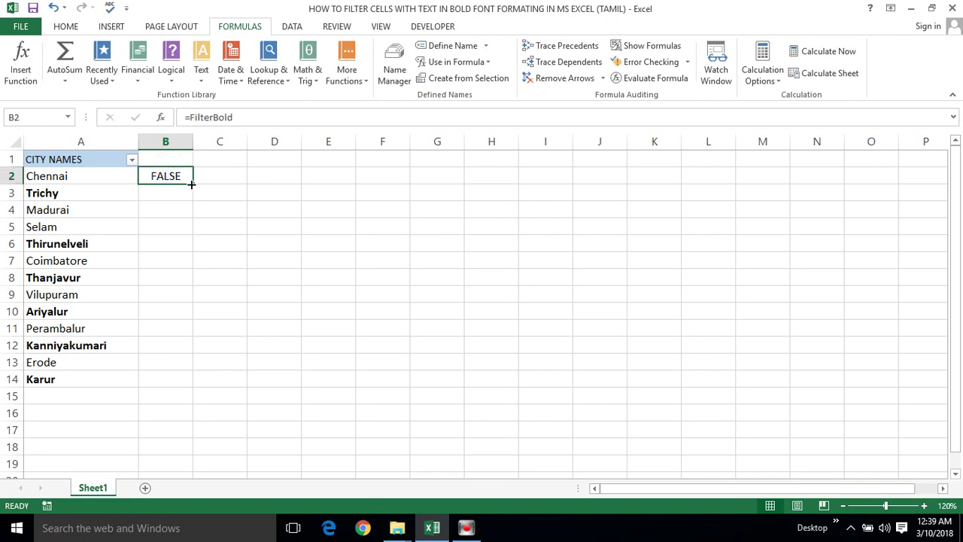
double_click(189, 184)
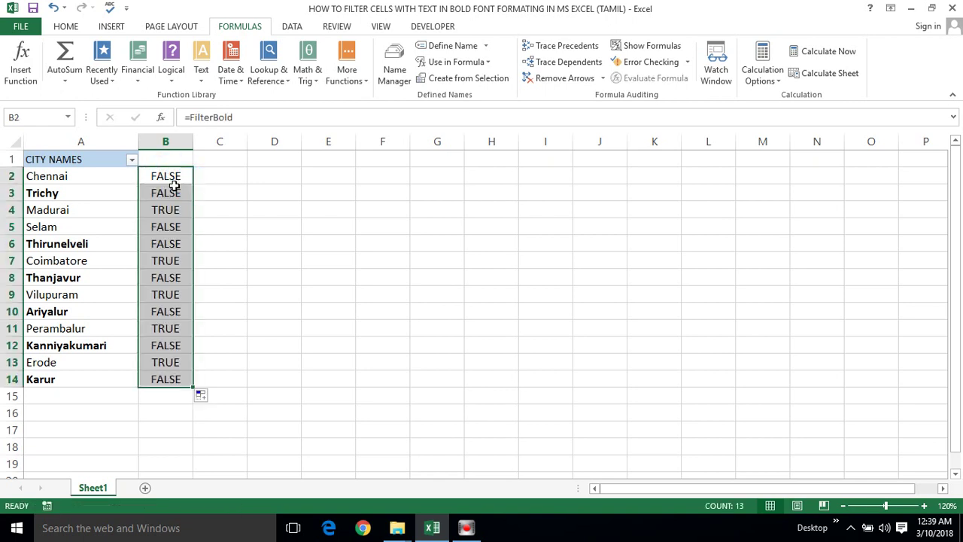
left_click(176, 193)
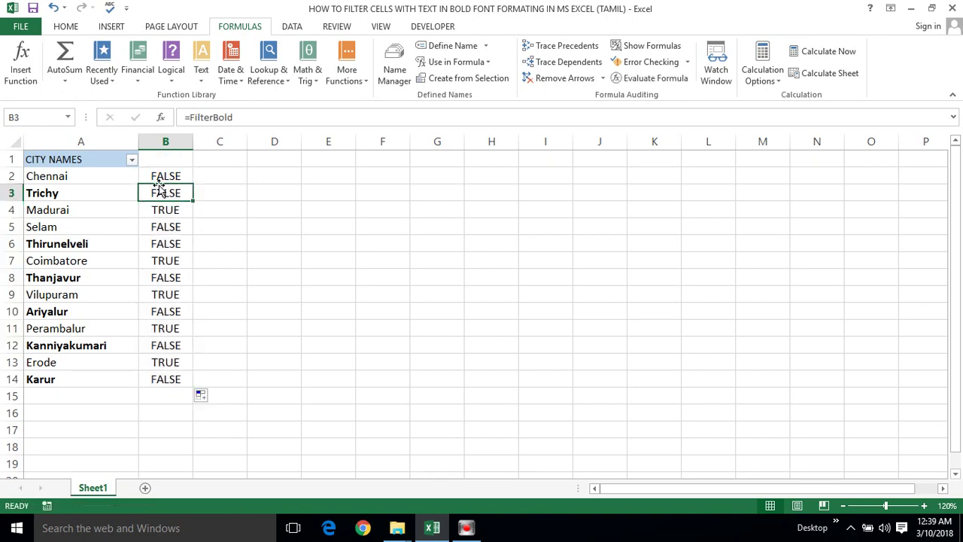
left_click(176, 179)
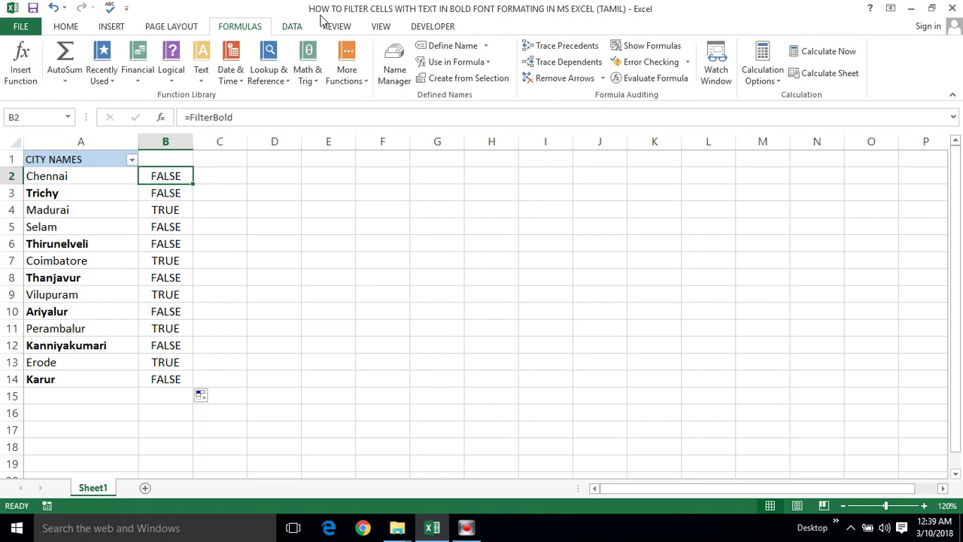
Correct FilterBold's reference from $A1 back to Sheet1!$A2 in Name Manager.
left_click(396, 75)
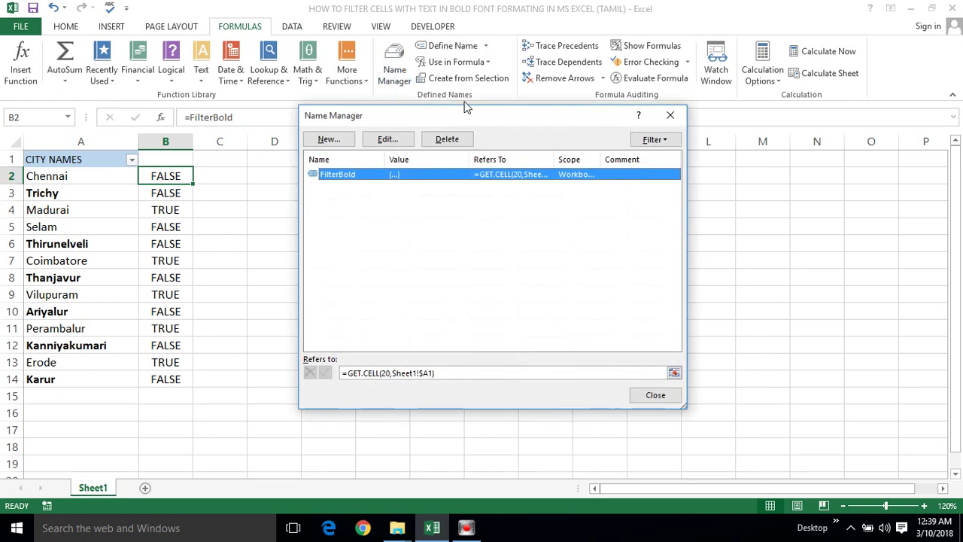
double_click(456, 176)
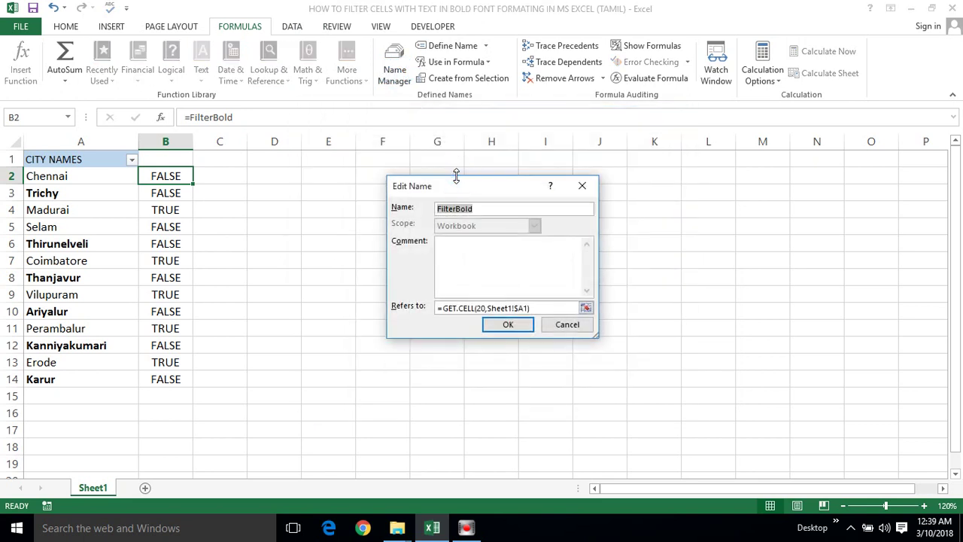
left_click(528, 307)
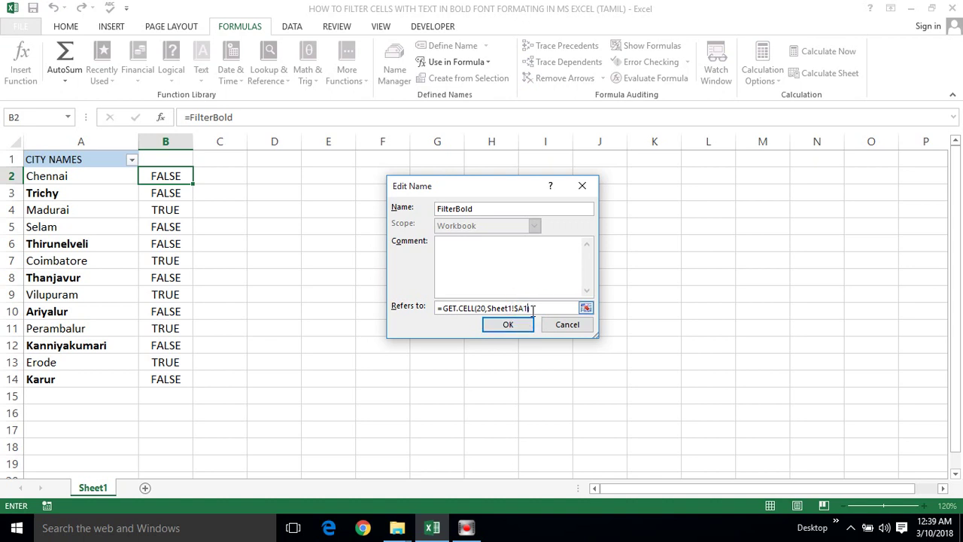
type(")")
key("BackSpace")
key("BackSpace")
type("2)")
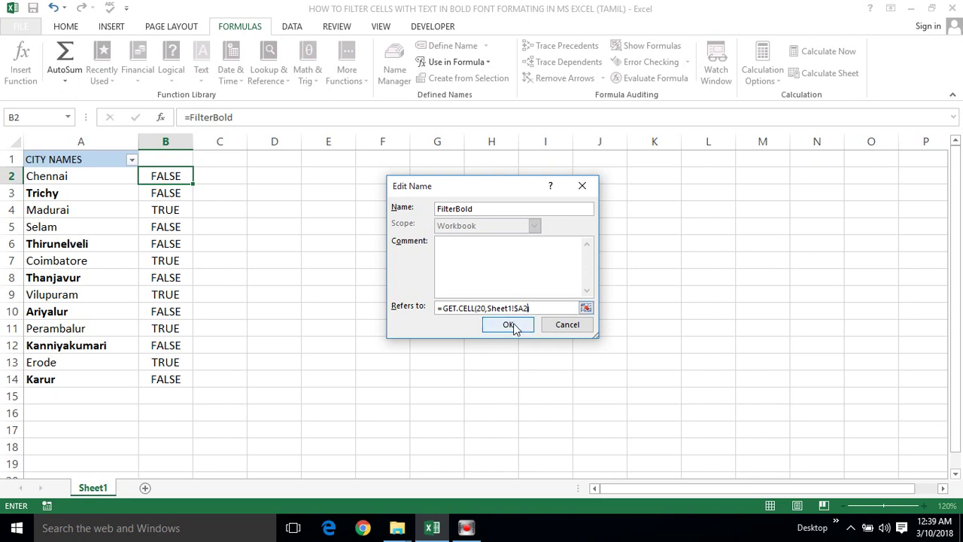
left_click(514, 328)
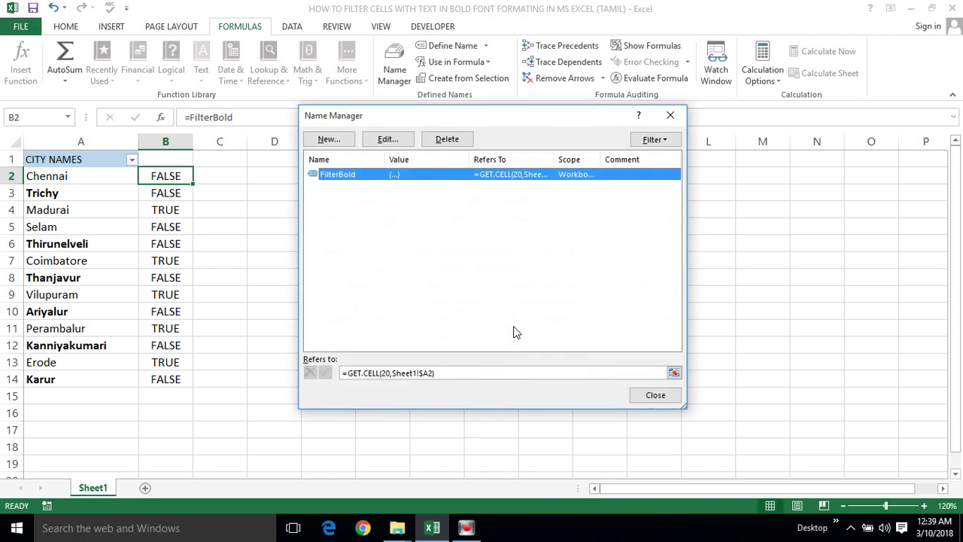
left_click(655, 397)
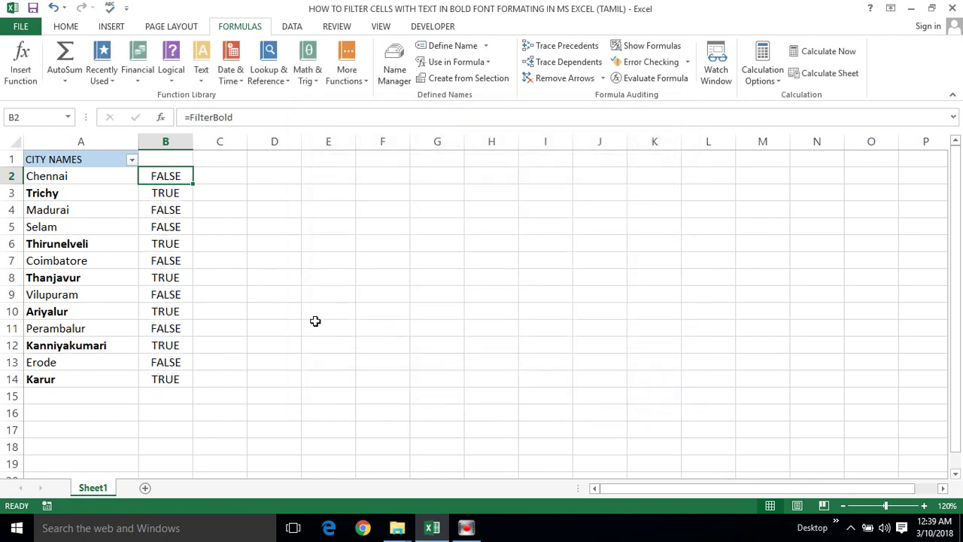
Check B2 and B3 show the correct TRUE/FALSE bold results.
left_click(156, 194)
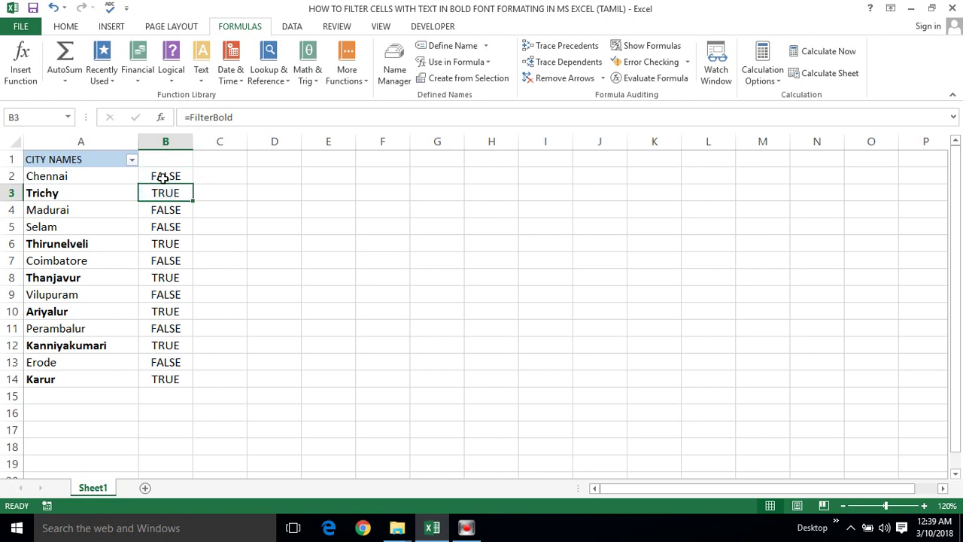
left_click(159, 178)
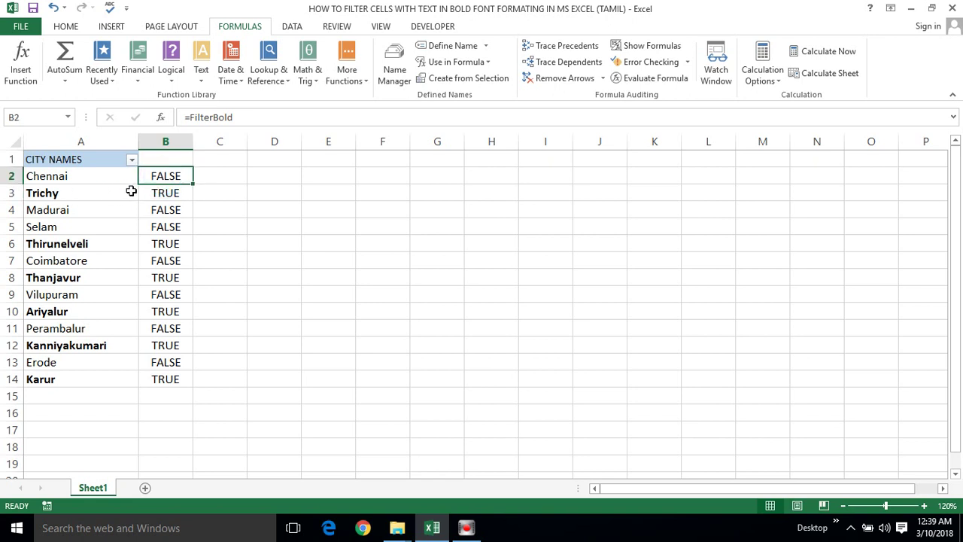
left_click(158, 193)
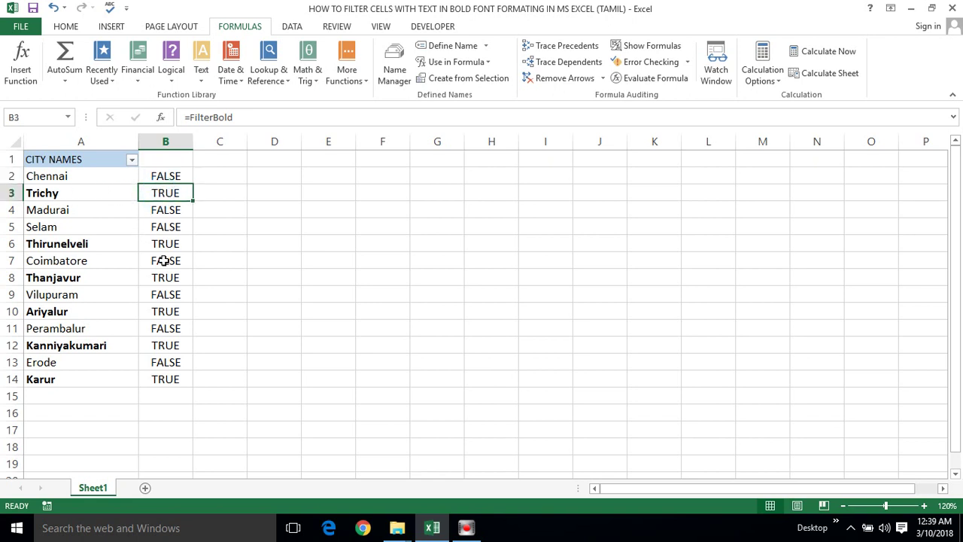
left_click(161, 174)
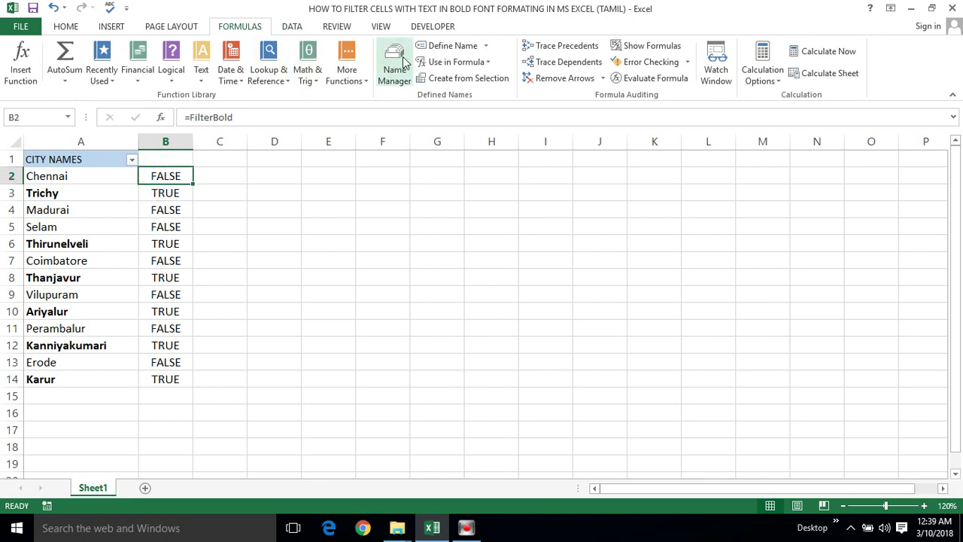
left_click(453, 46)
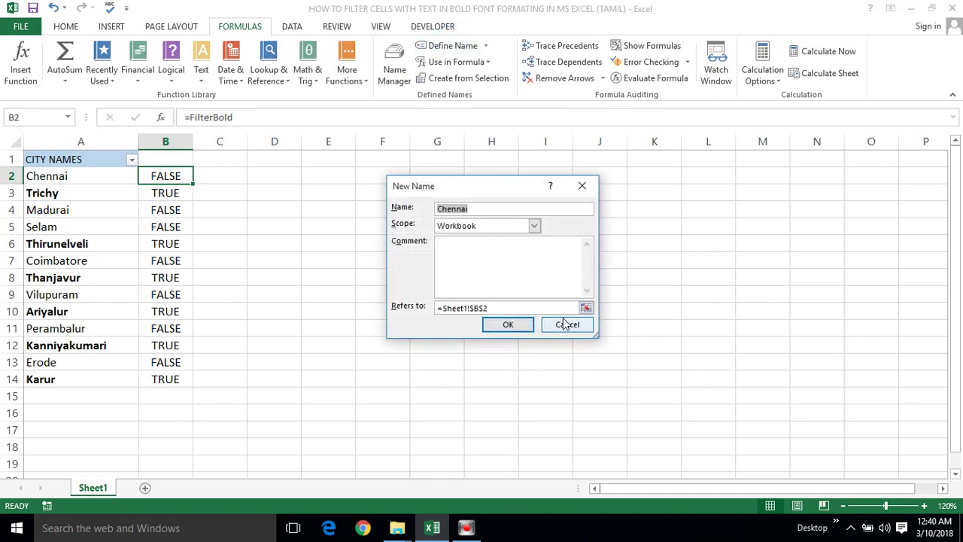
left_click(564, 326)
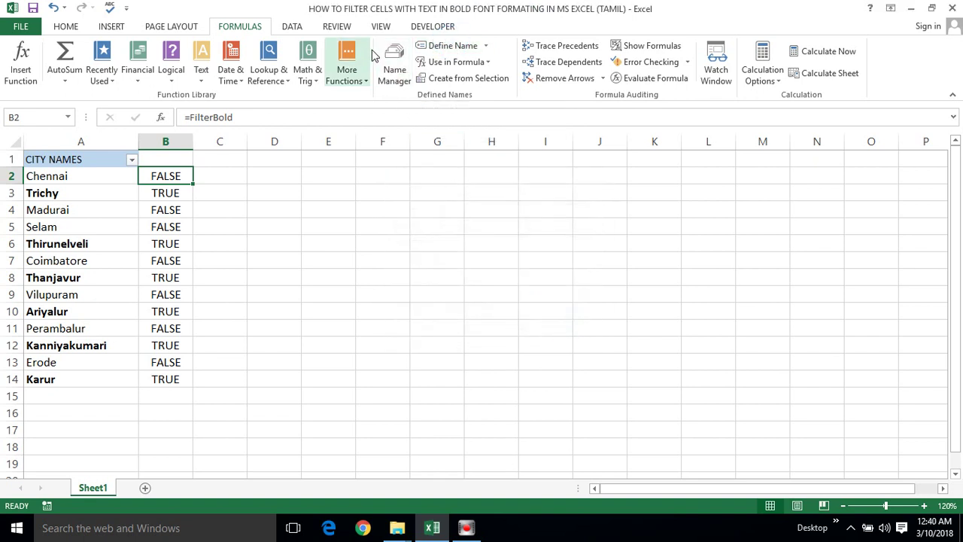
left_click(394, 63)
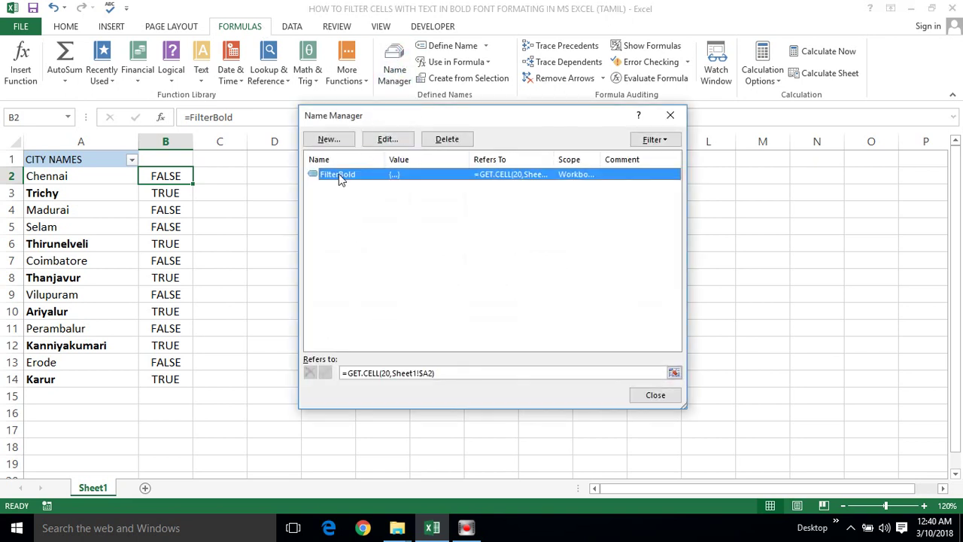
double_click(389, 178)
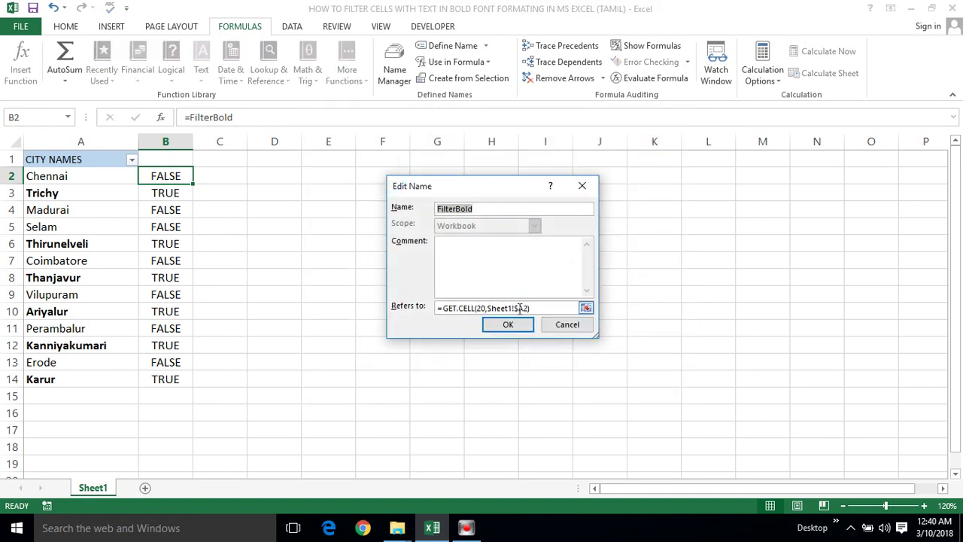
left_click(566, 325)
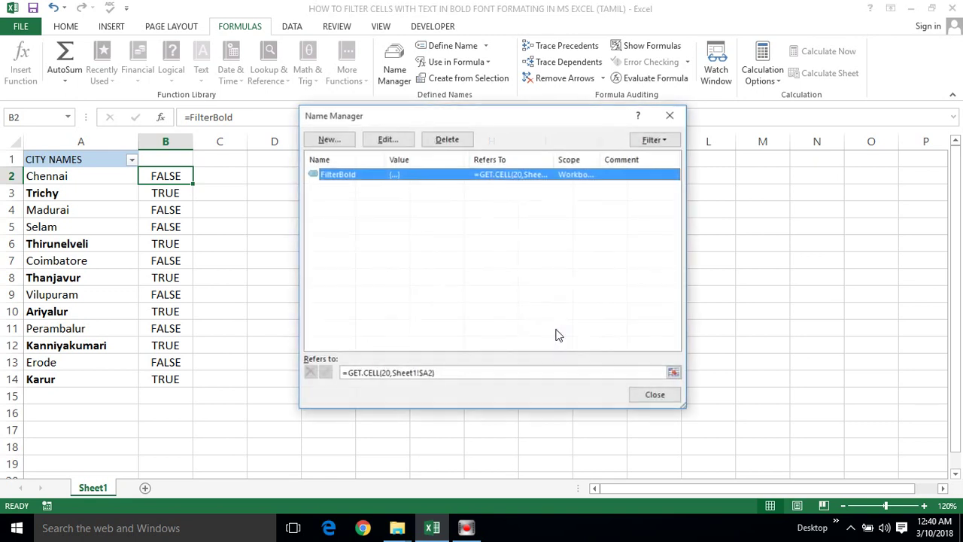
left_click(651, 397)
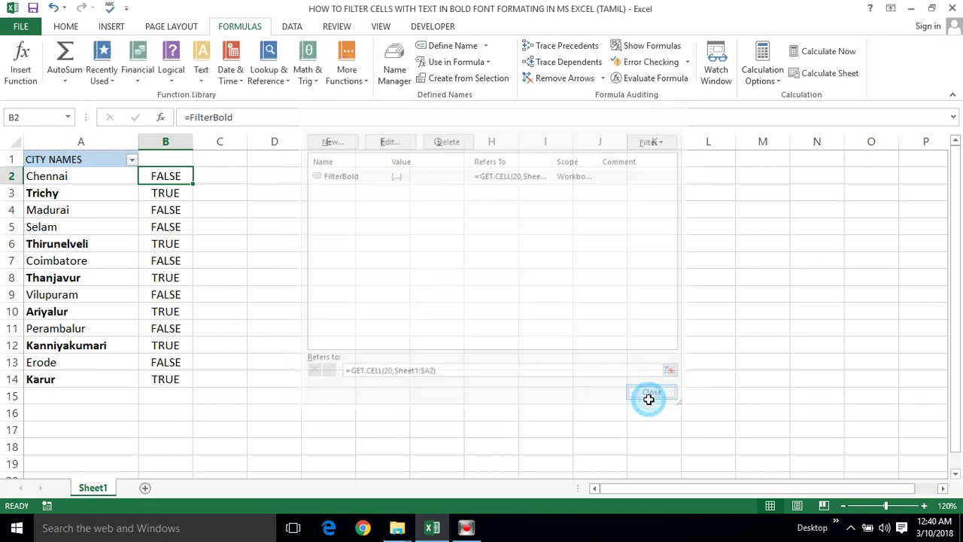
left_click(158, 157)
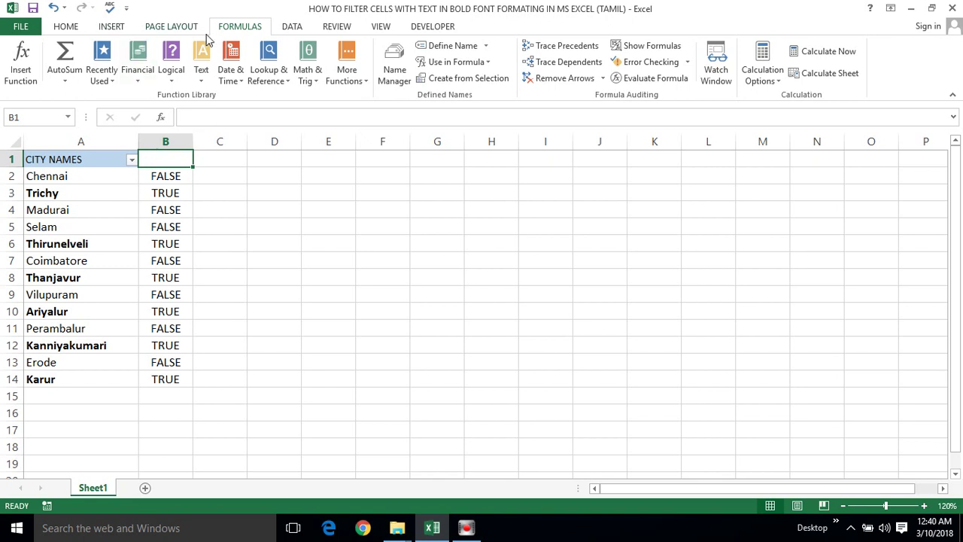
left_click(288, 25)
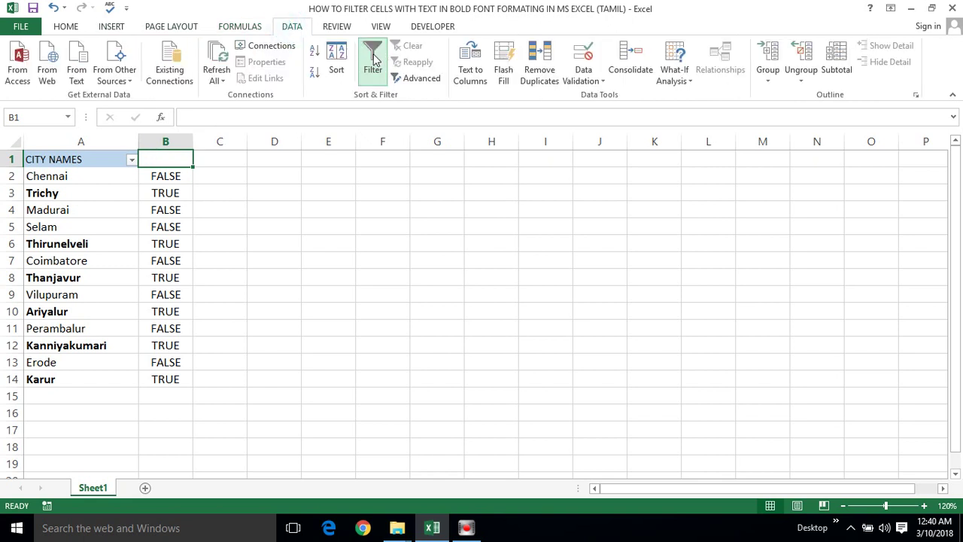
left_click(374, 59)
left_click(374, 58)
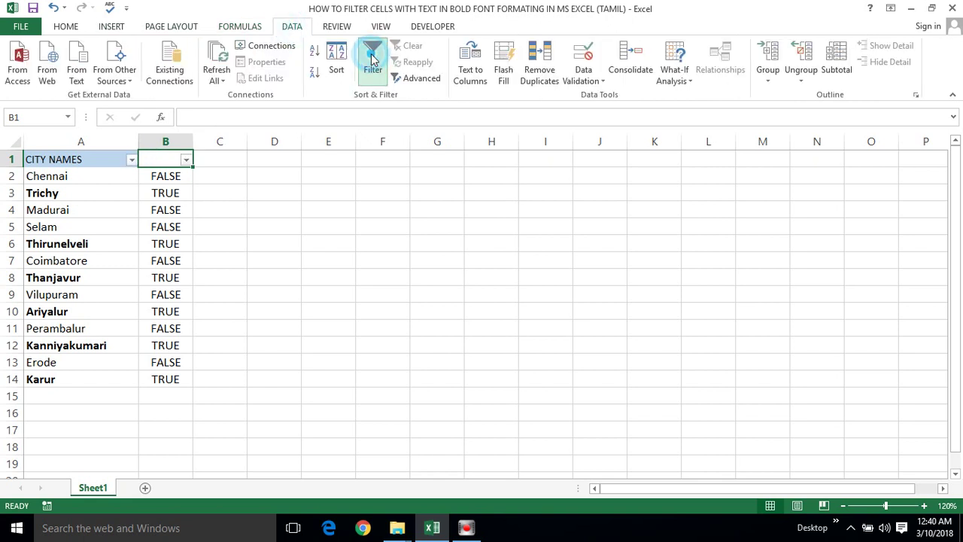
left_click(169, 158)
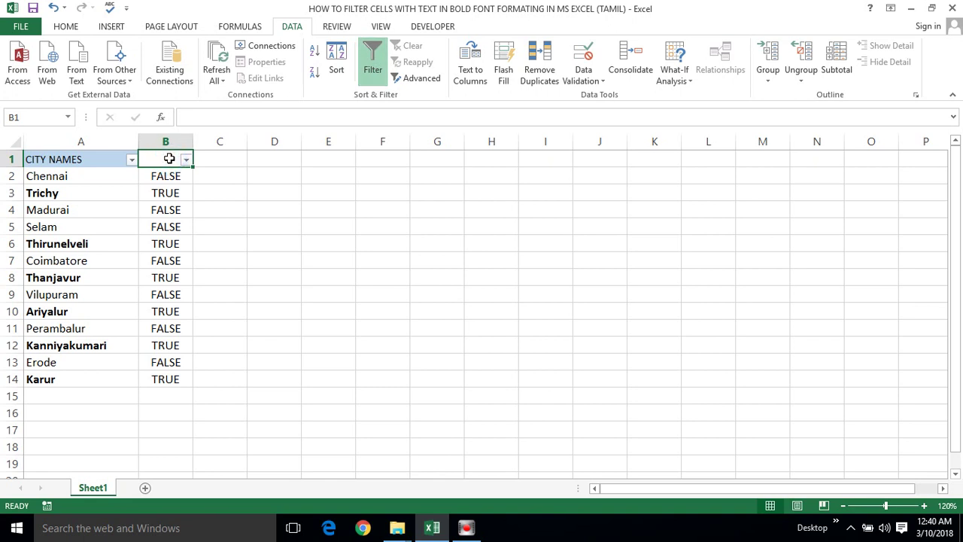
left_click(186, 158)
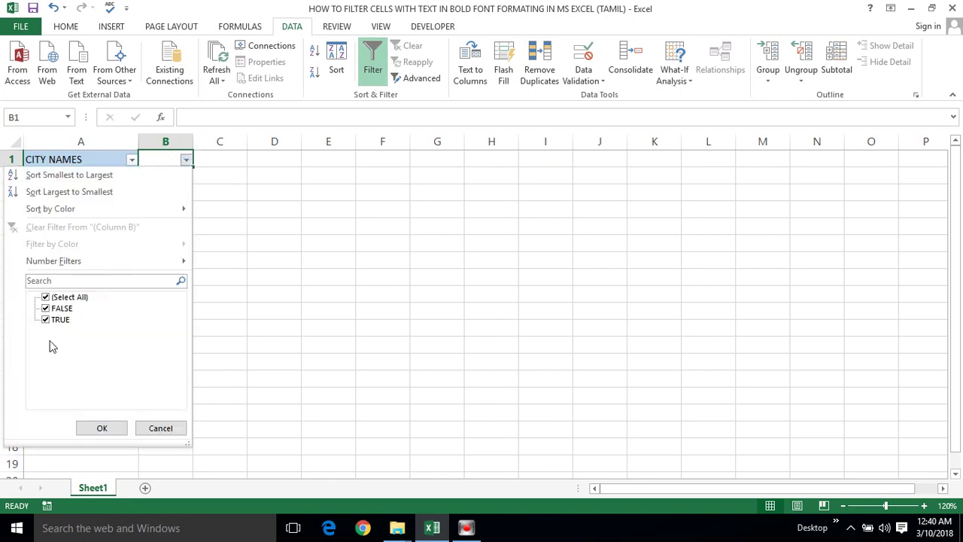
left_click(46, 308)
left_click(102, 426)
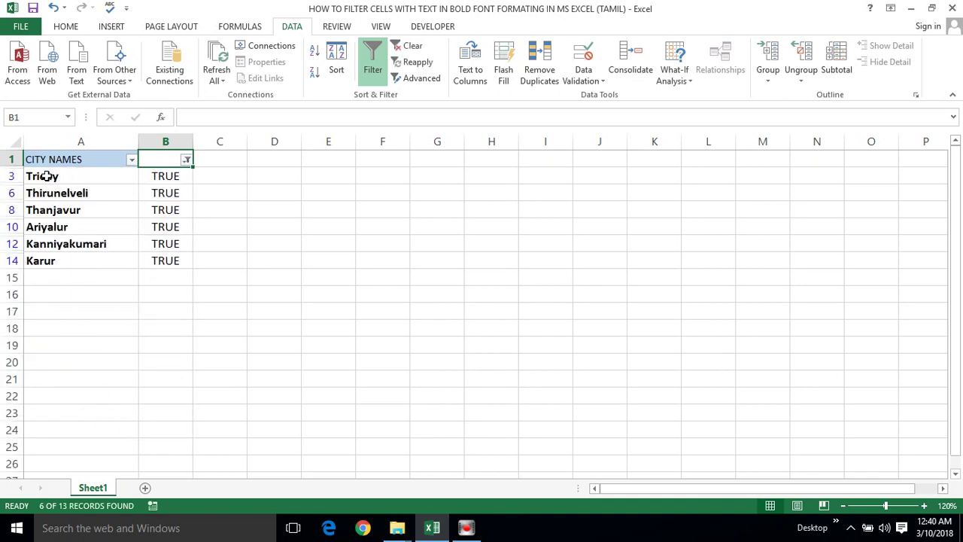
left_click(46, 176)
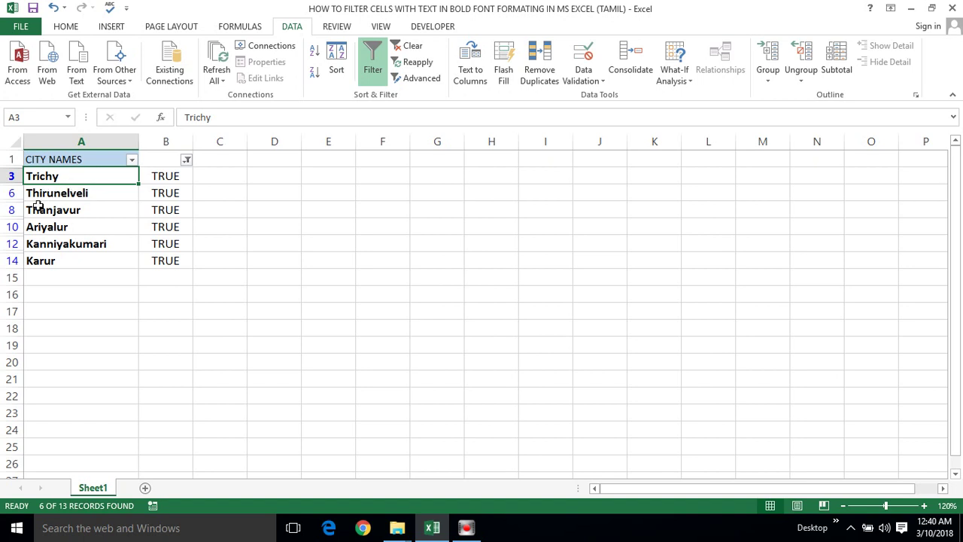
left_click(187, 163)
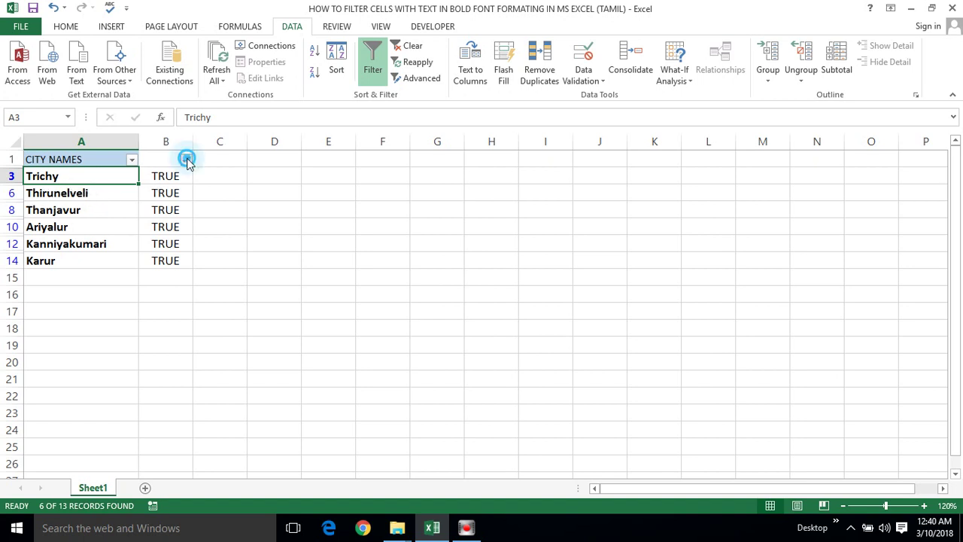
left_click(56, 299)
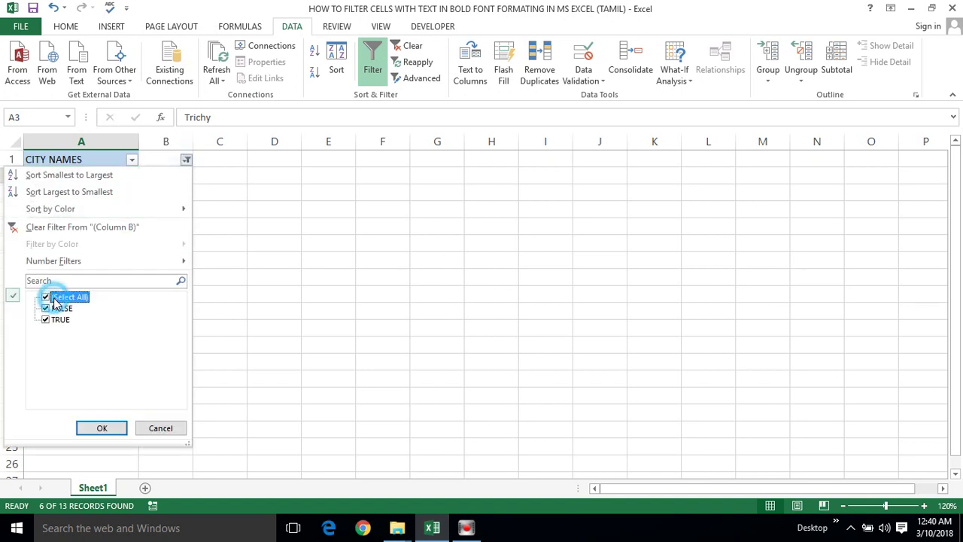
left_click(100, 426)
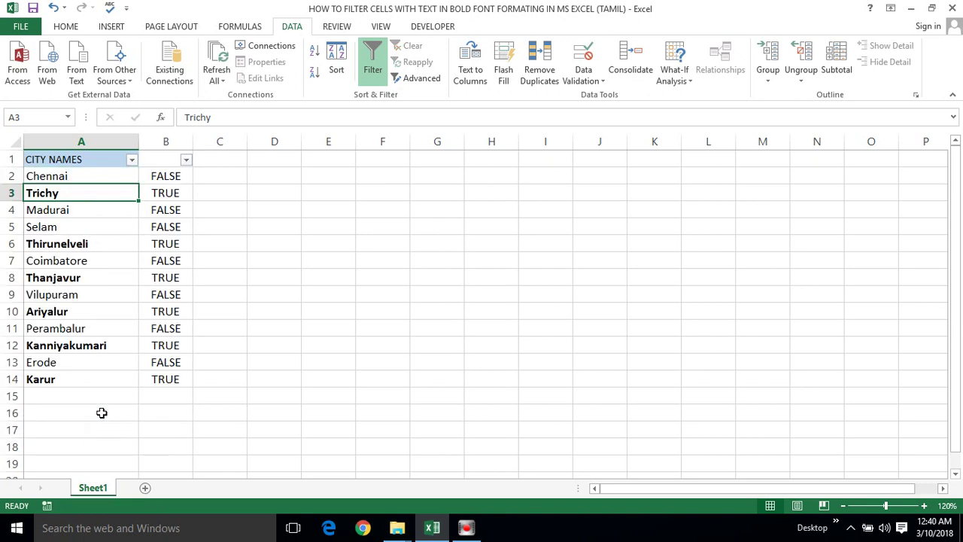
left_click(176, 153)
Select column B and delete its TRUE/FALSE results, leaving the city names.
key("ctrl+space")
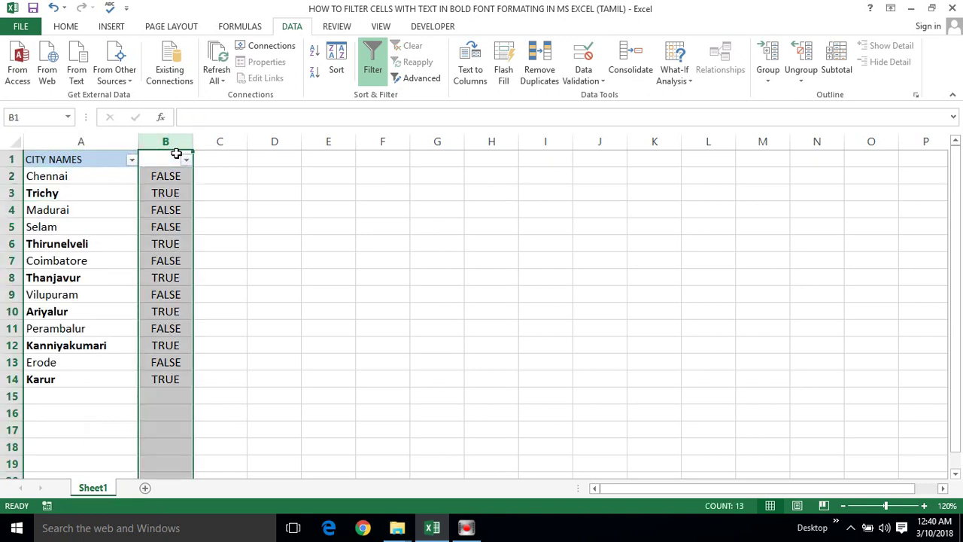
key("ctrl+minus")
left_click(106, 206)
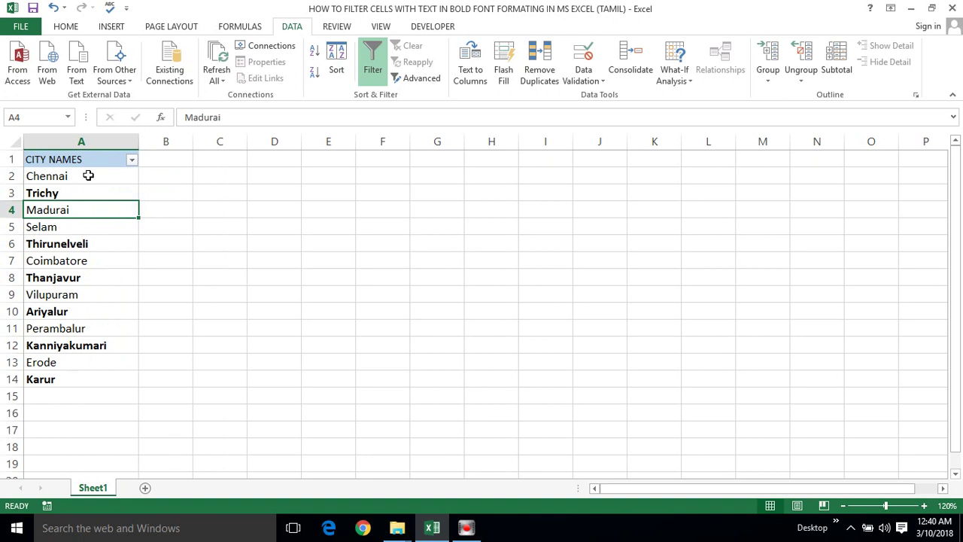
left_click(88, 175)
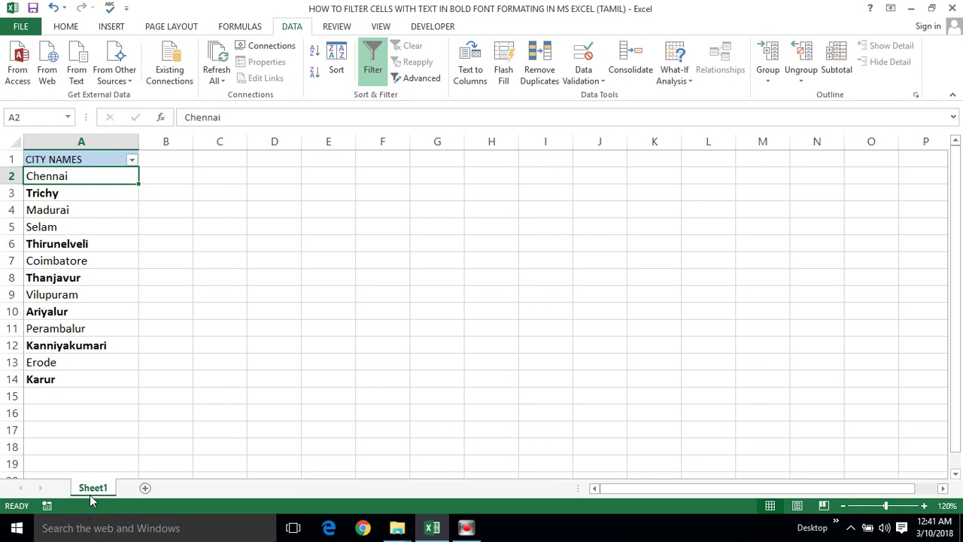
Open the VBA editor via Sheet1's View Code and bring up Sheet1's Insert options.
right_click(91, 489)
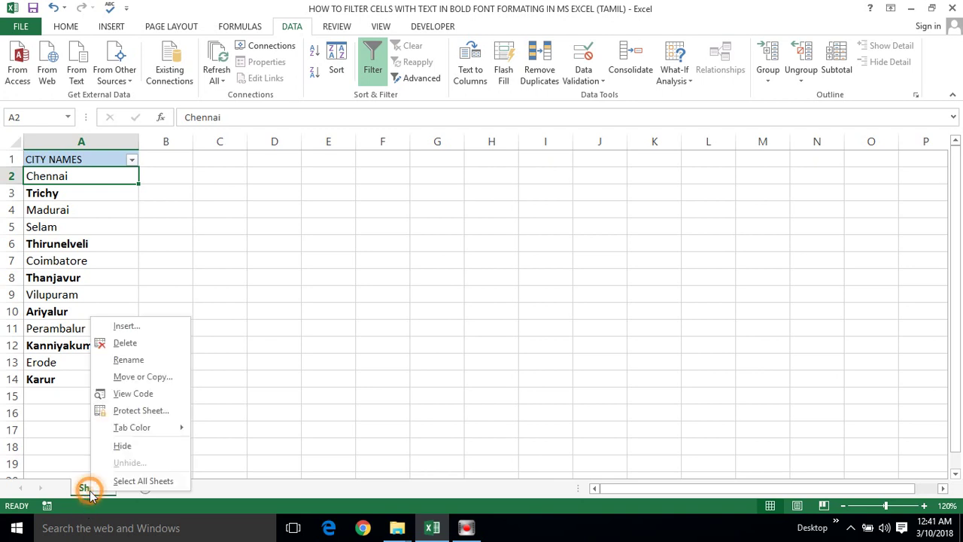
left_click(128, 394)
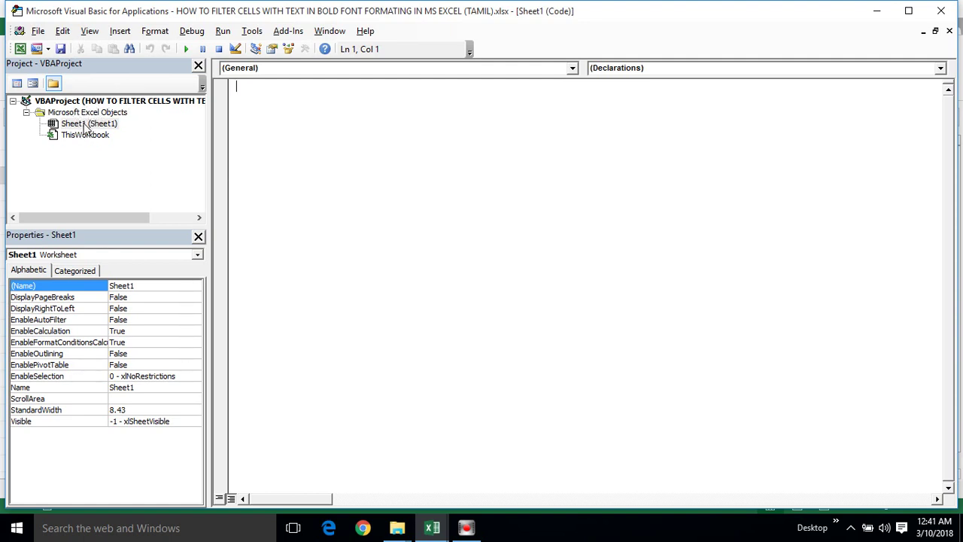
left_click(86, 126)
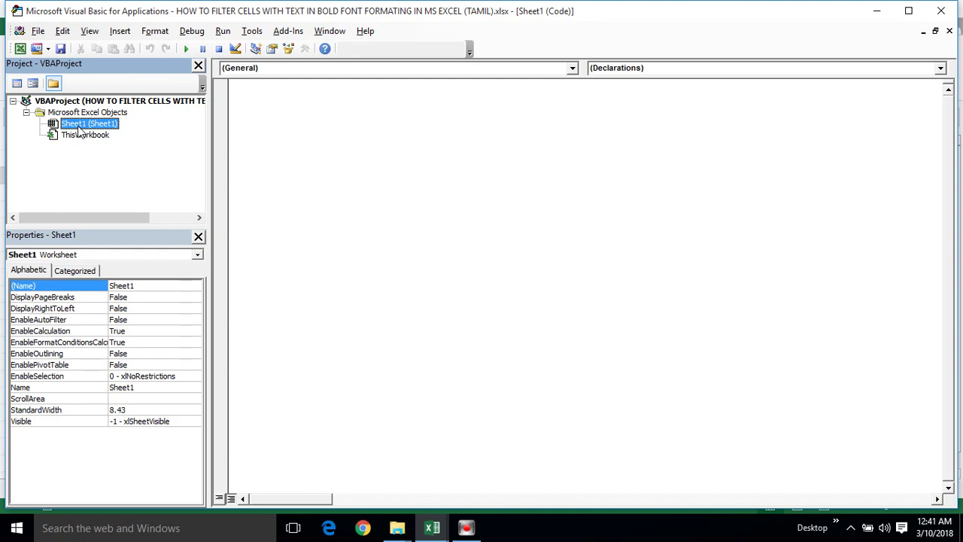
right_click(78, 128)
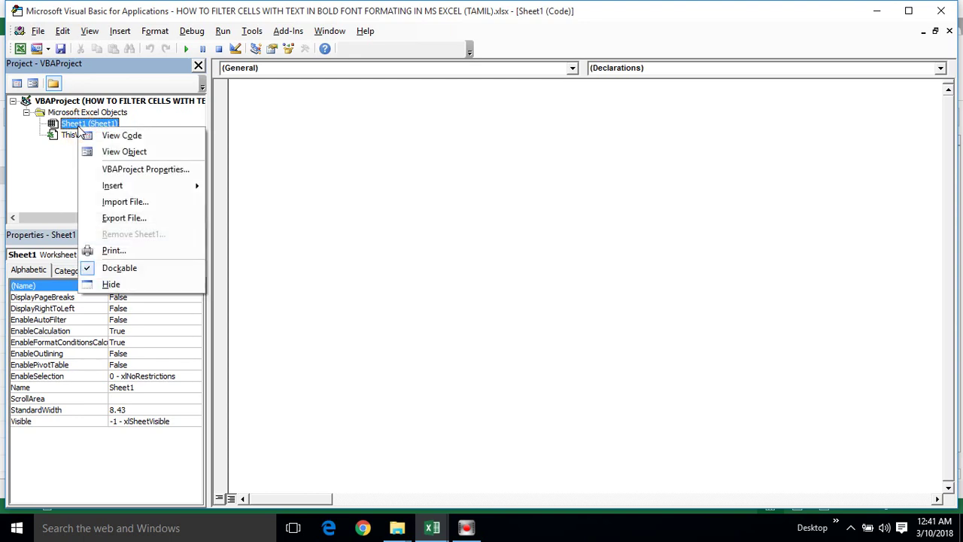
Insert a new Module1 into the project and start editing its code window.
mouse_move(139, 186)
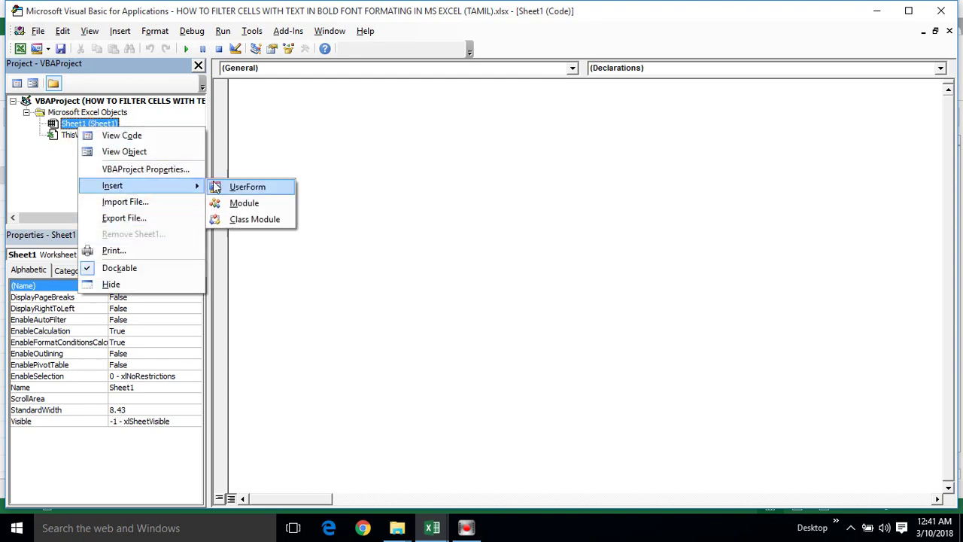
left_click(245, 203)
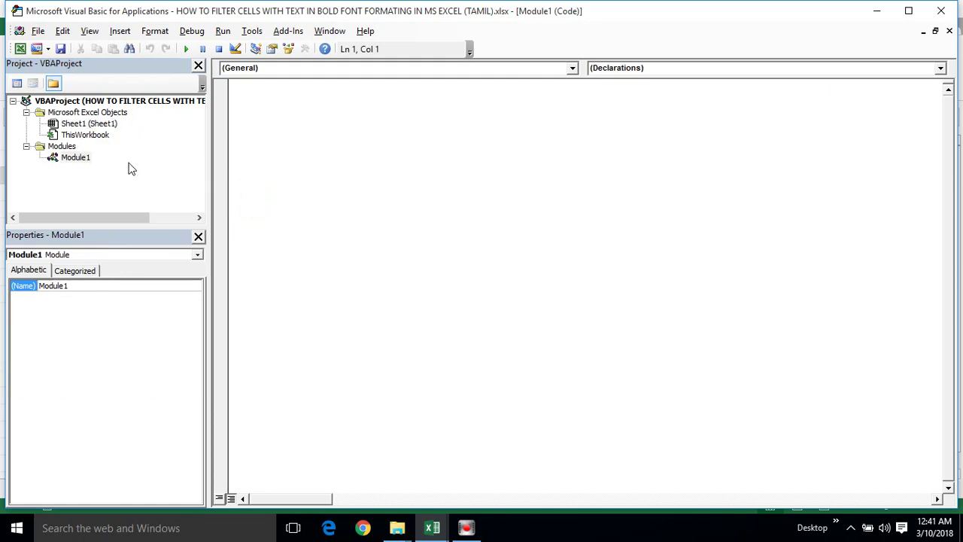
left_click(72, 160)
left_click(267, 95)
Type the declaration 'Funtion FilterBoldText(CellRef As Range)' and dismiss the resulting compile error.
type("F")
type("untion ")
type("FilterB")
type("old")
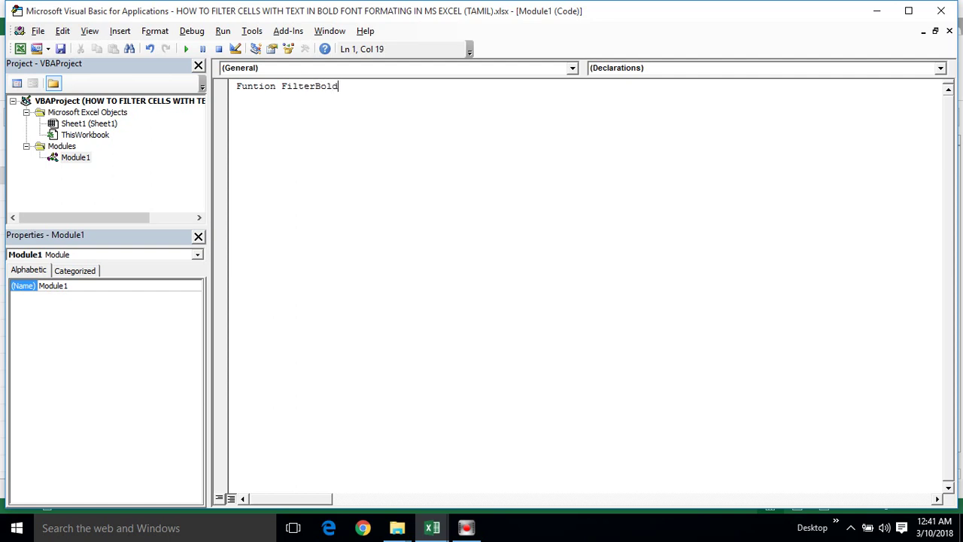
type("Text(")
type("Ce")
type("llRe")
type("f as ")
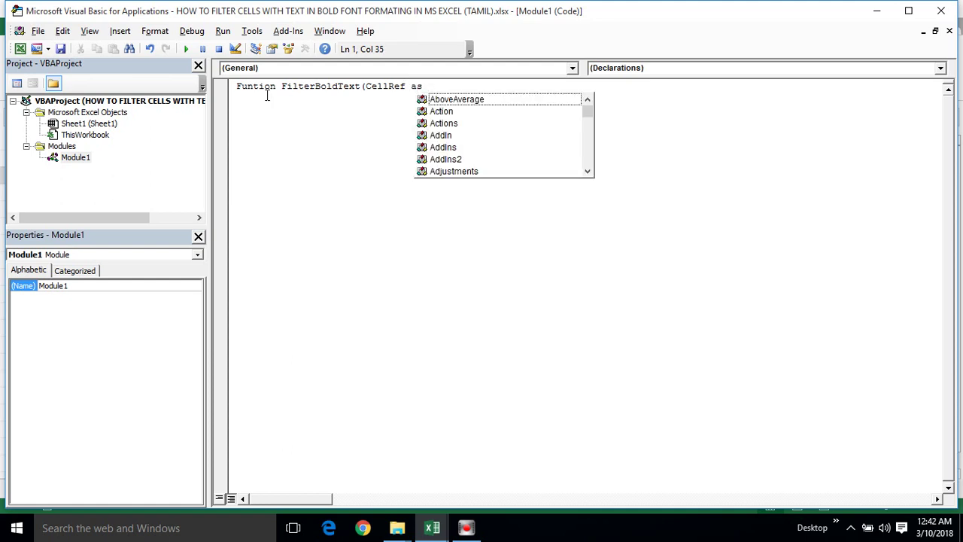
type("ran")
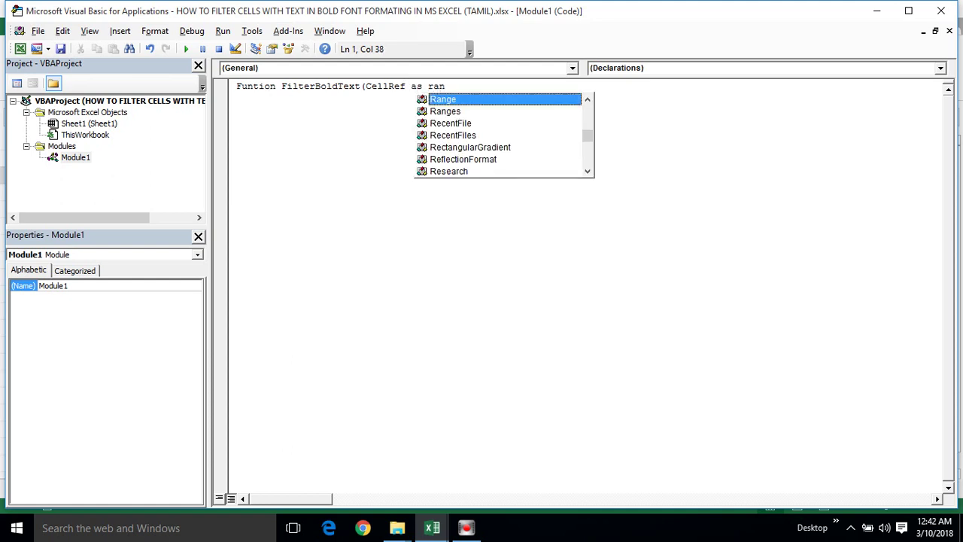
key("Tab")
type(")")
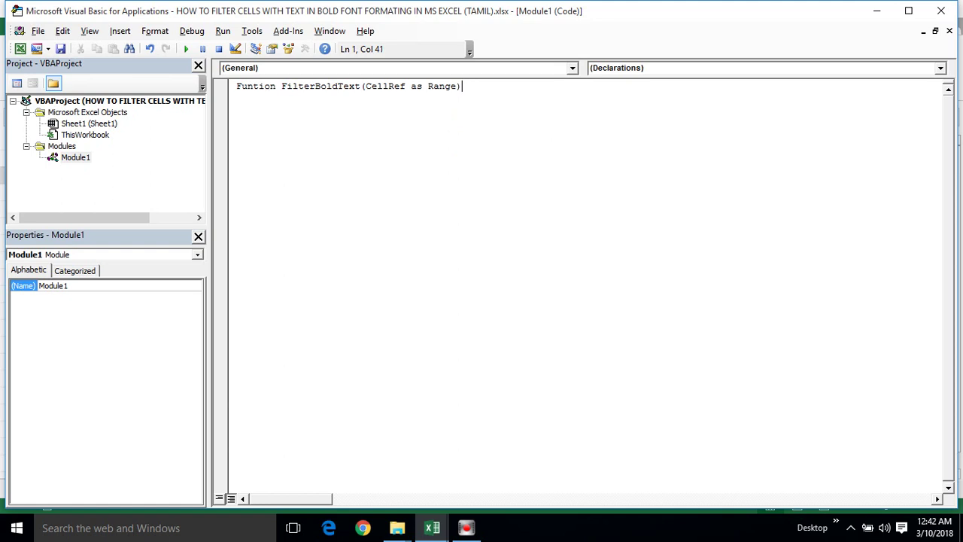
key("Return")
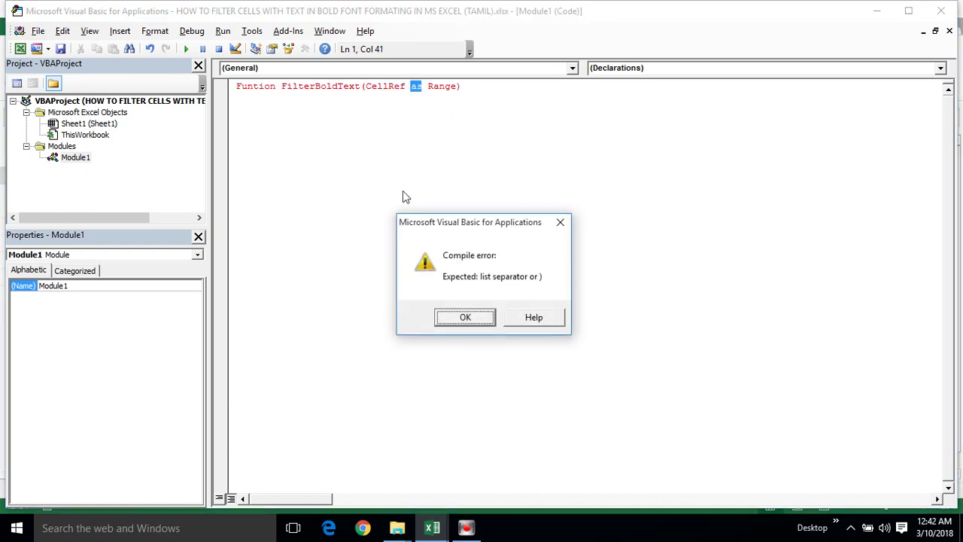
left_click(467, 318)
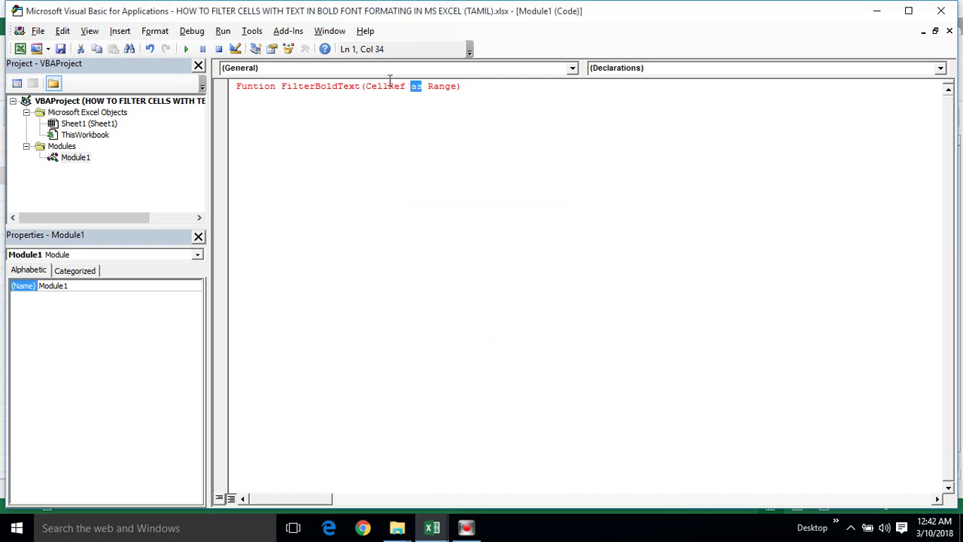
Correct the misspelled 'Funtion' to 'Function' and complete the declaration line.
left_click(254, 86)
type("c")
left_click(254, 85)
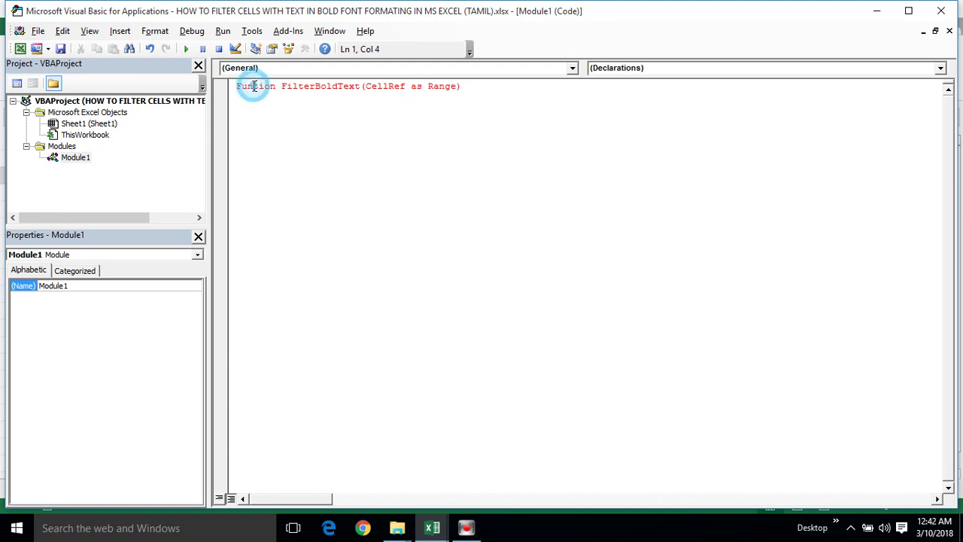
left_click(255, 86)
type("c")
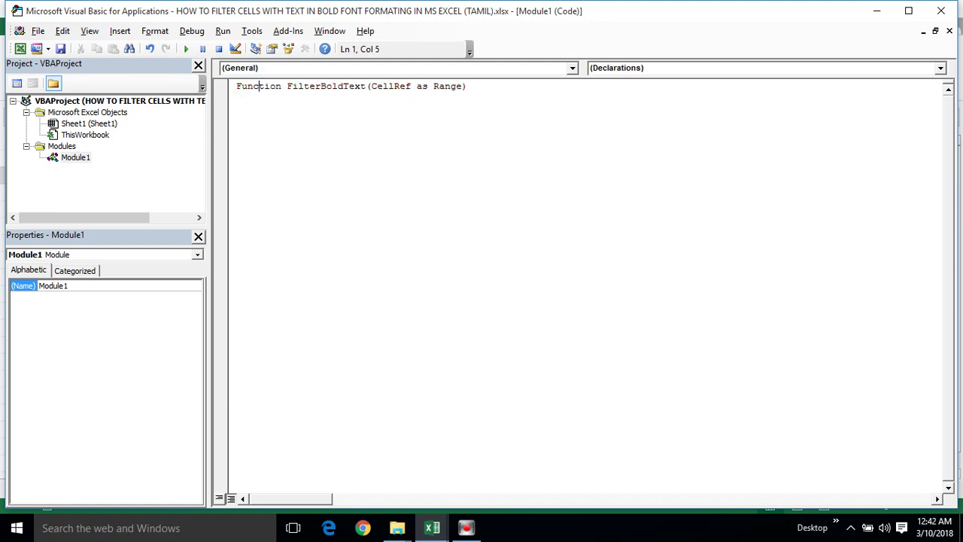
left_click(433, 86)
left_click(469, 86)
key("Return")
Write the function body line FilterBoldText = CellRef.Font.Bold.
key("Return")
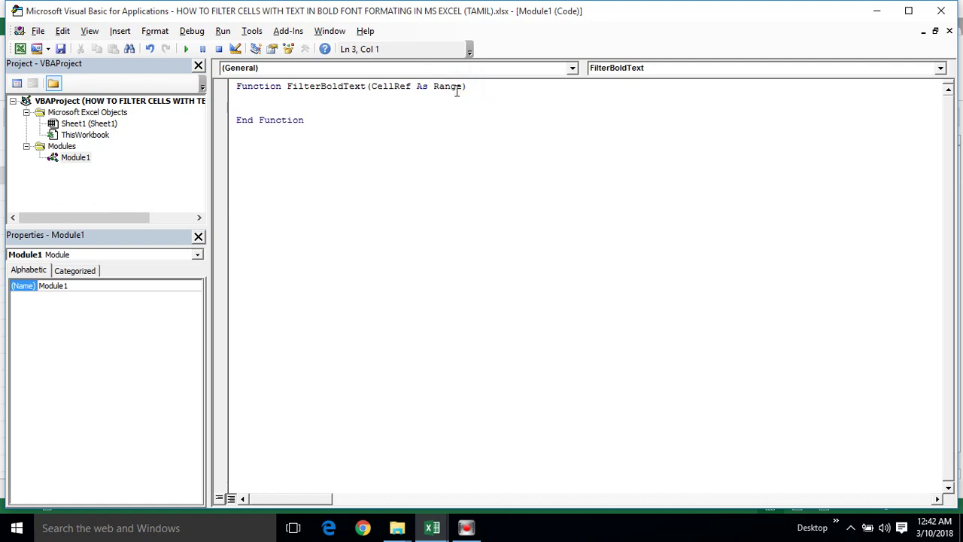
left_click(239, 95)
key("Return")
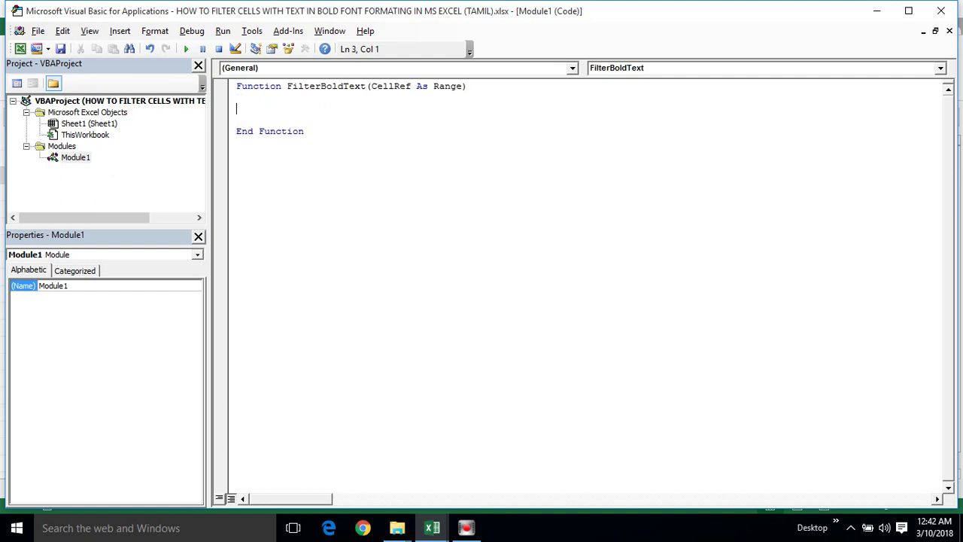
type("Fi")
type("lterBold")
type("Te")
type("xt=")
type("CE")
key("BackSpace")
key("BackSpace")
type("ell")
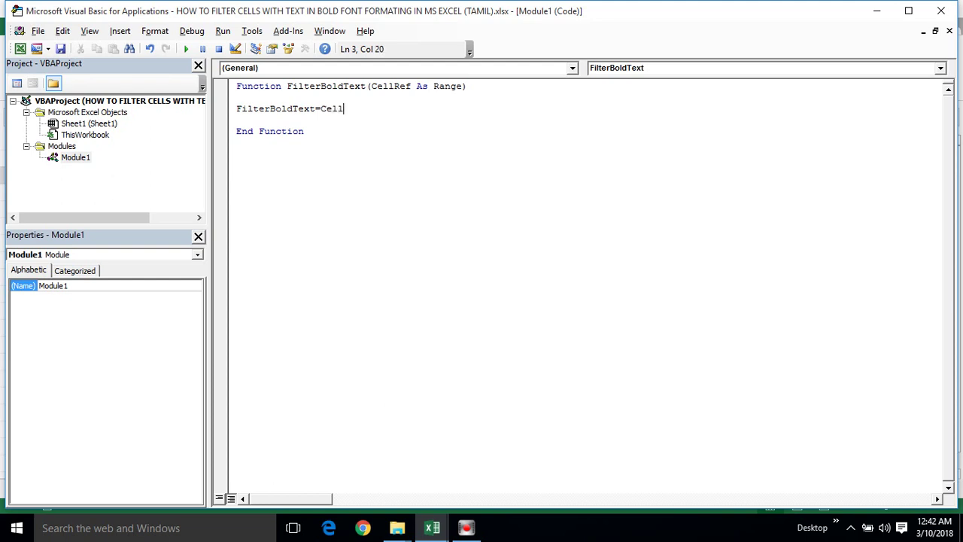
type("Ref")
type(".")
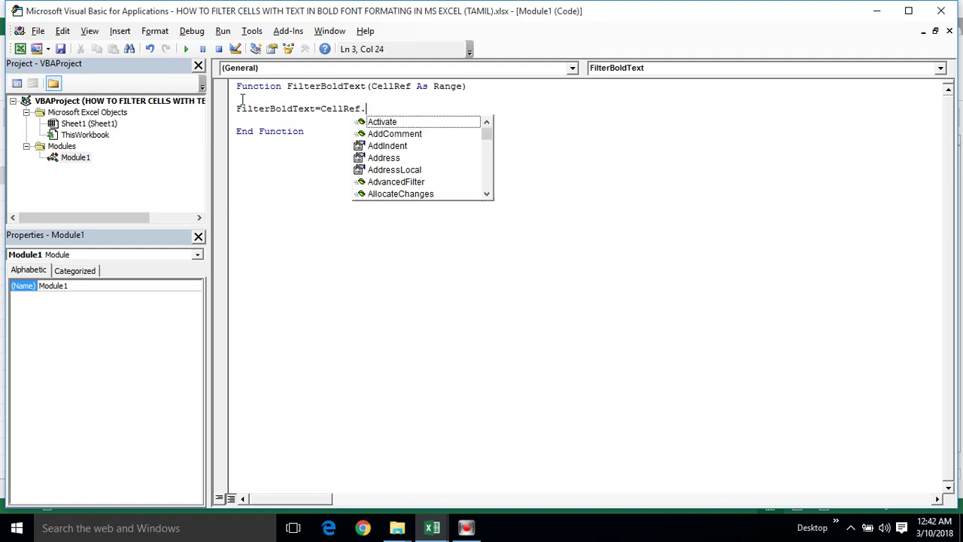
type("fond")
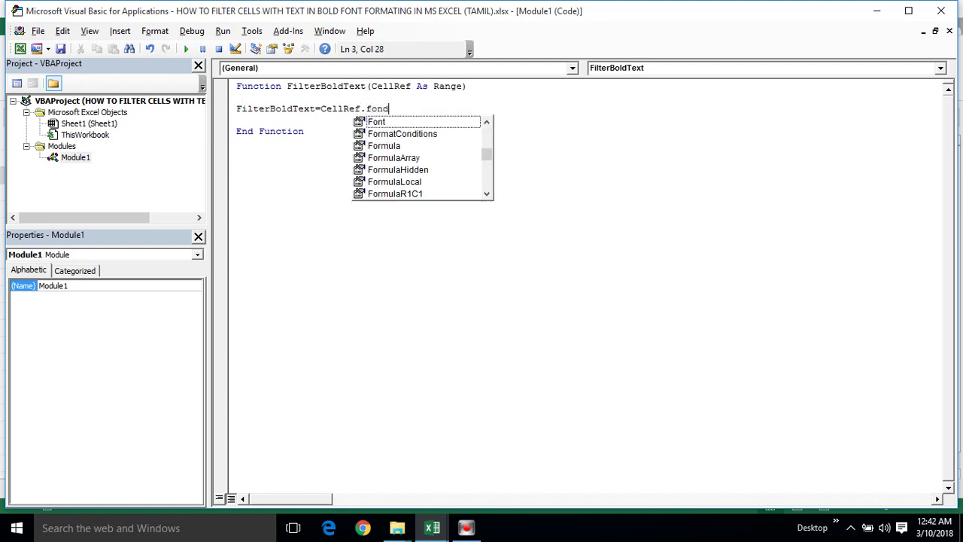
key("Tab")
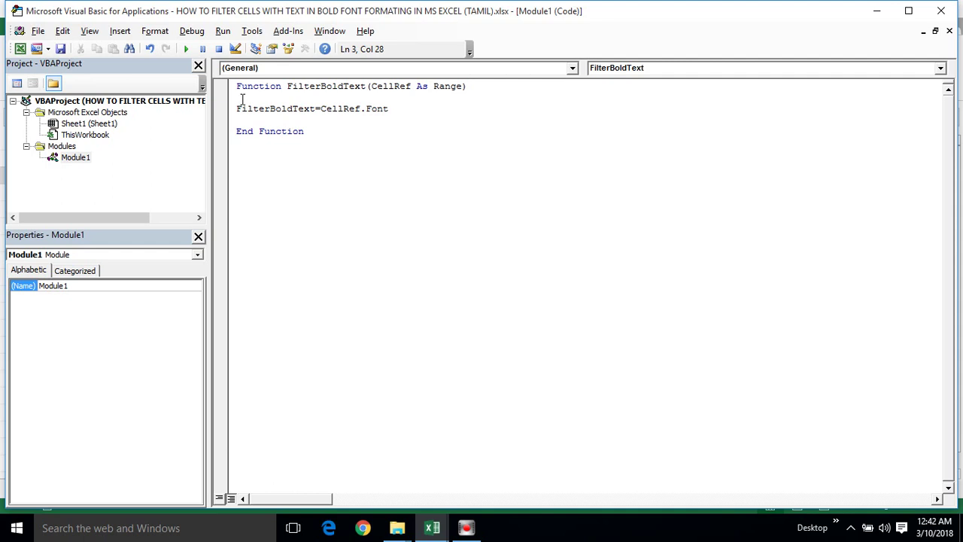
type(".")
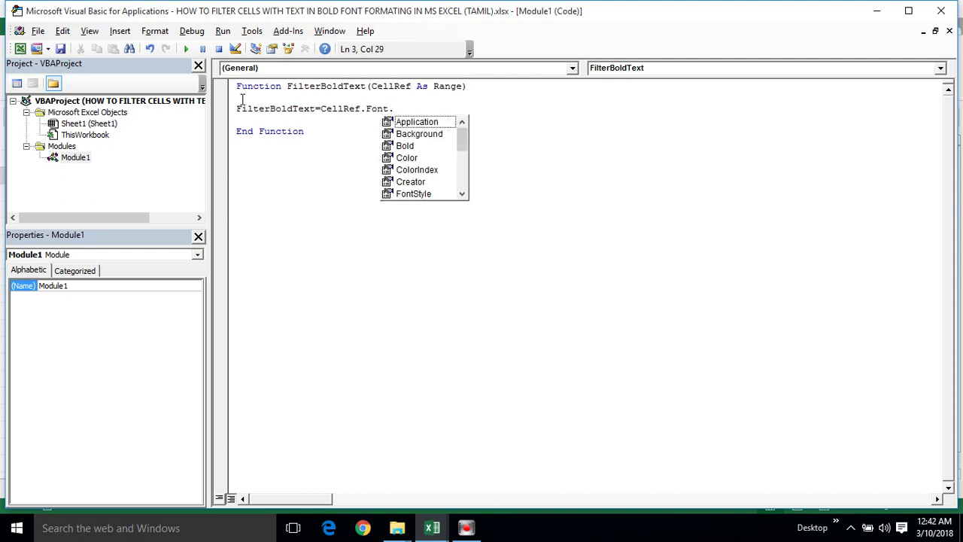
type("bold")
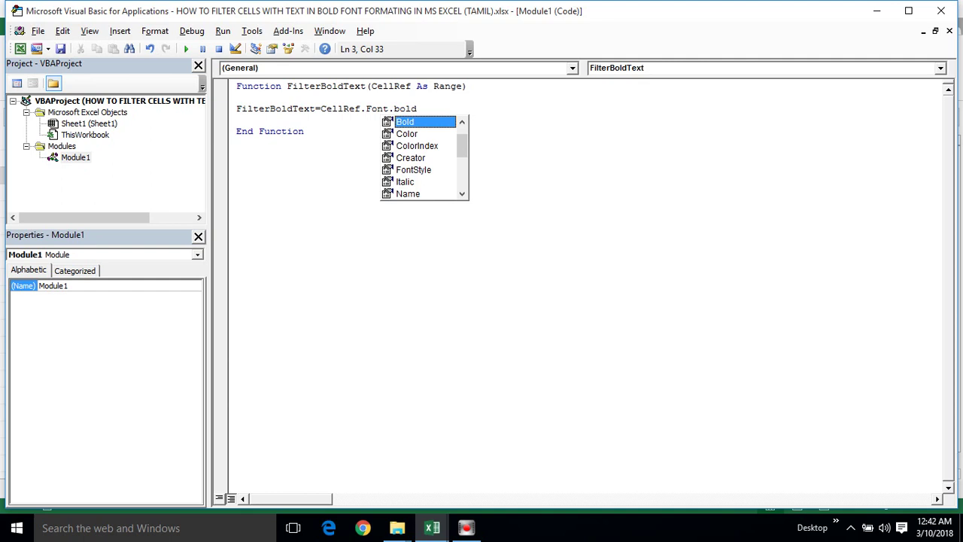
key("Tab")
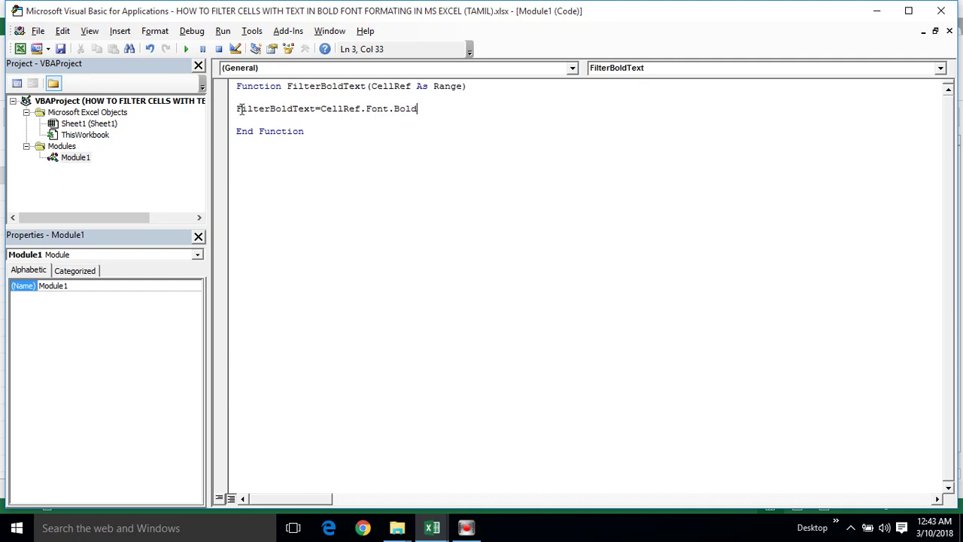
left_click(270, 130)
left_click(249, 110)
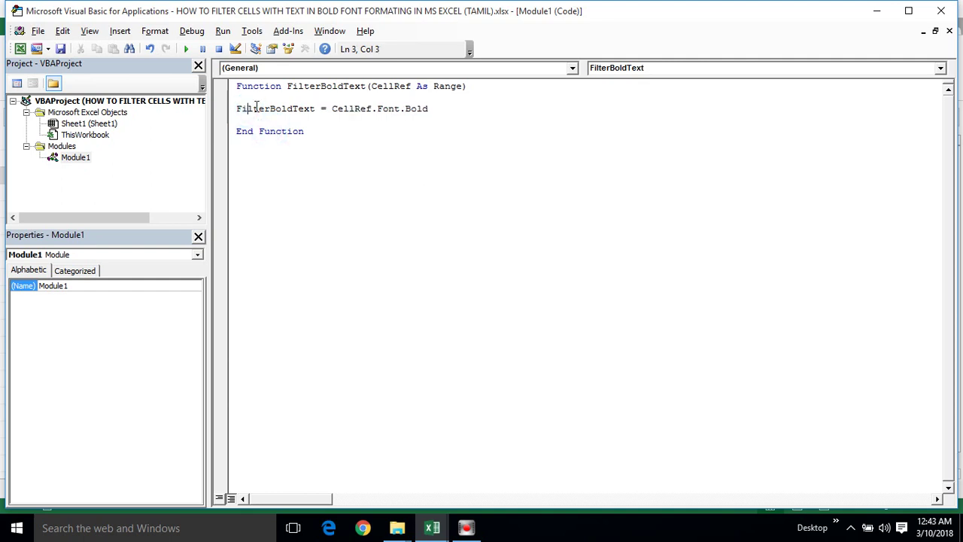
left_click(430, 109)
left_click(328, 123)
left_click(330, 132)
Save the workbook as macro-free and return to the Excel window.
key("ctrl+s")
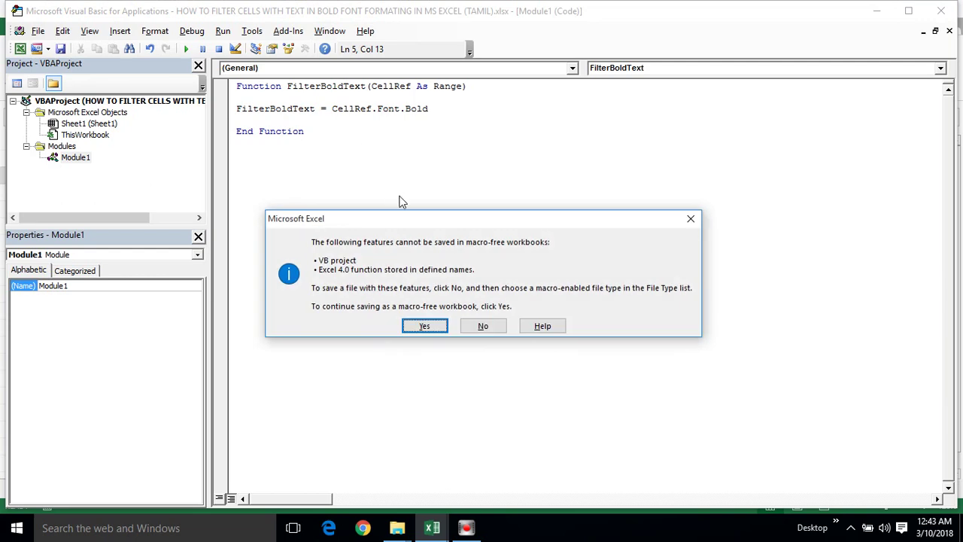
left_click(433, 327)
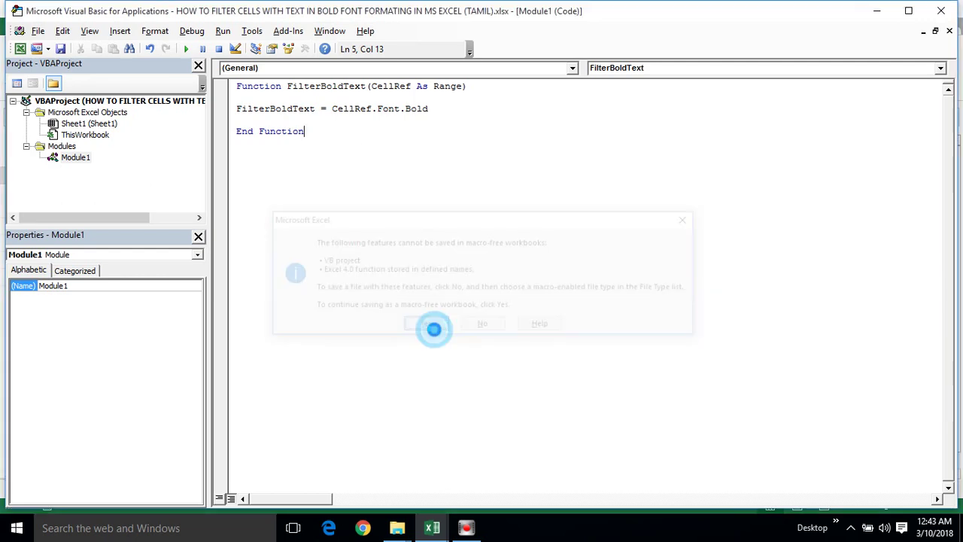
left_click(431, 527)
Enter the formula =FilterBoldText(A2) in cell B2.
left_click(369, 448)
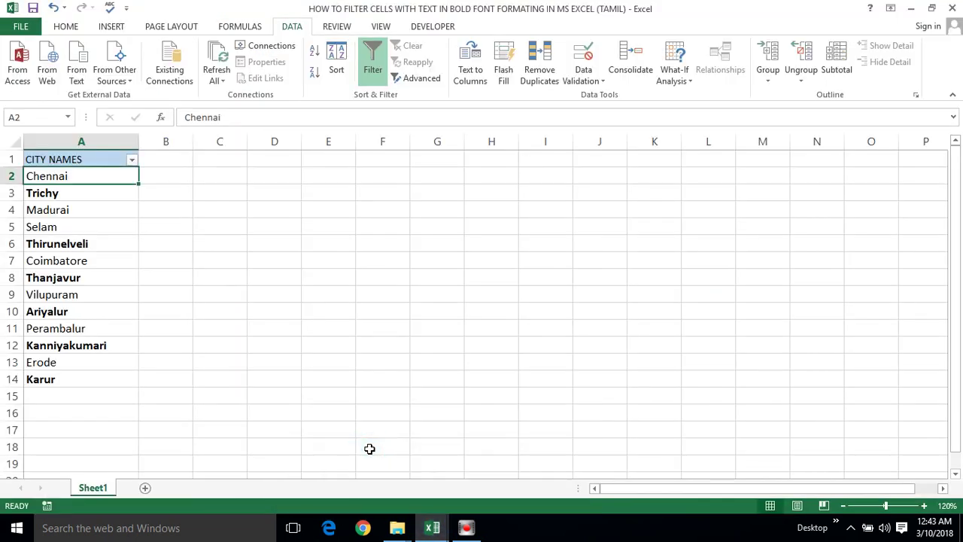
left_click(157, 175)
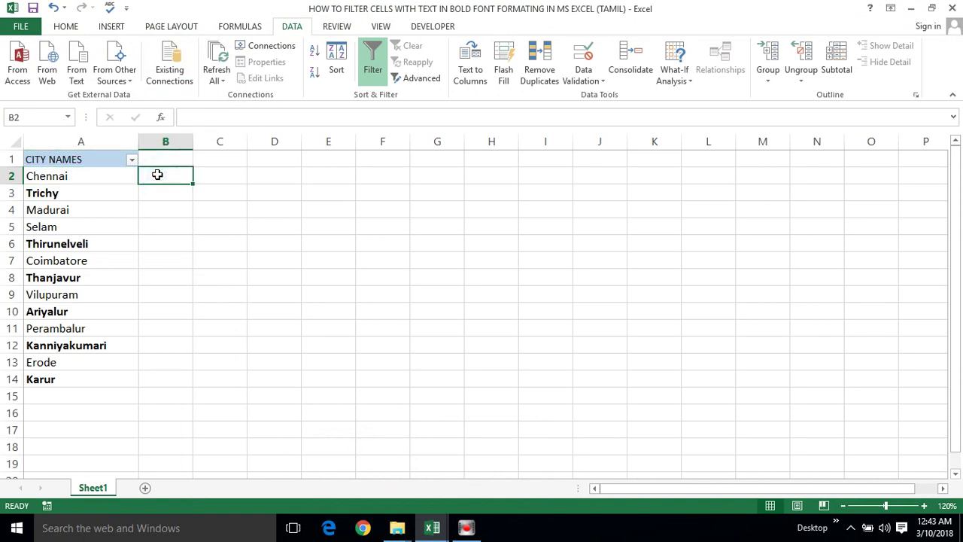
type("=")
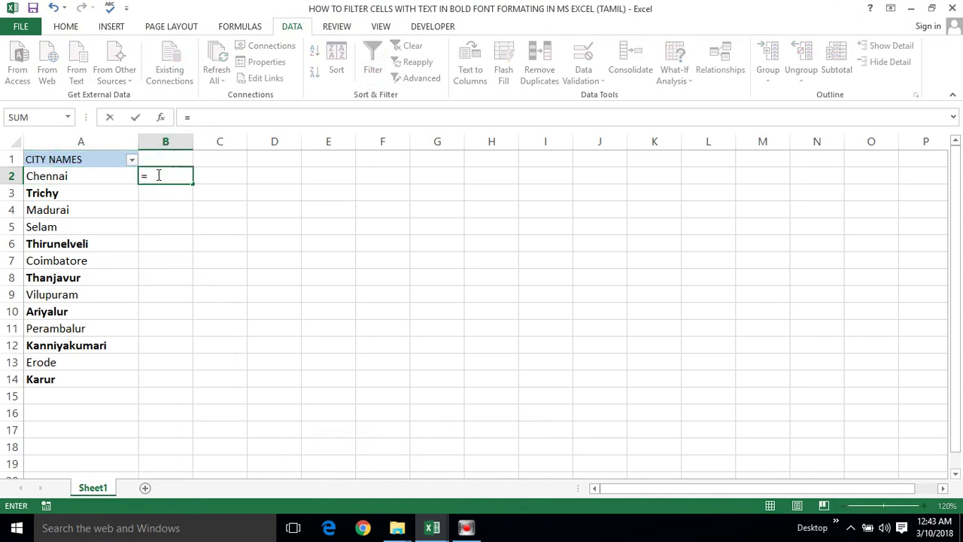
type("filte")
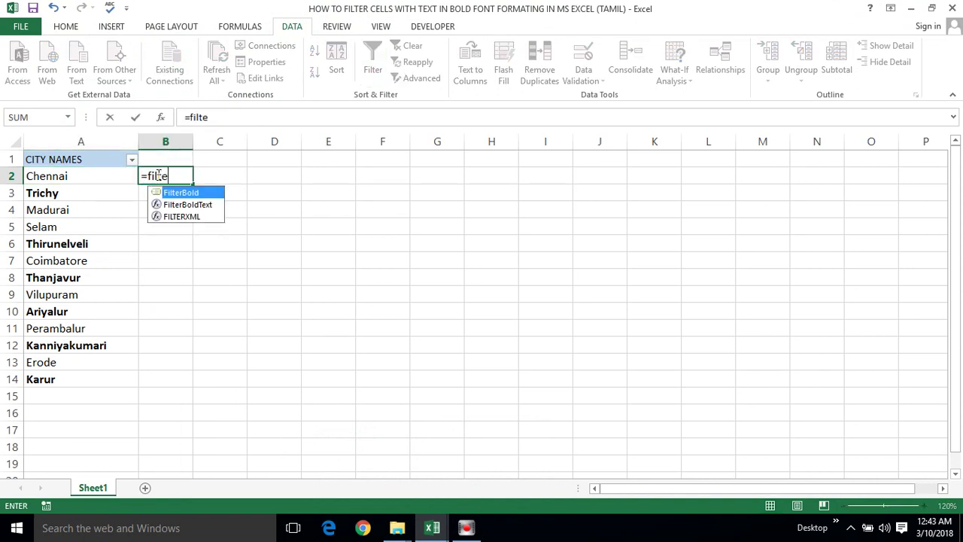
type("r")
left_click(177, 209)
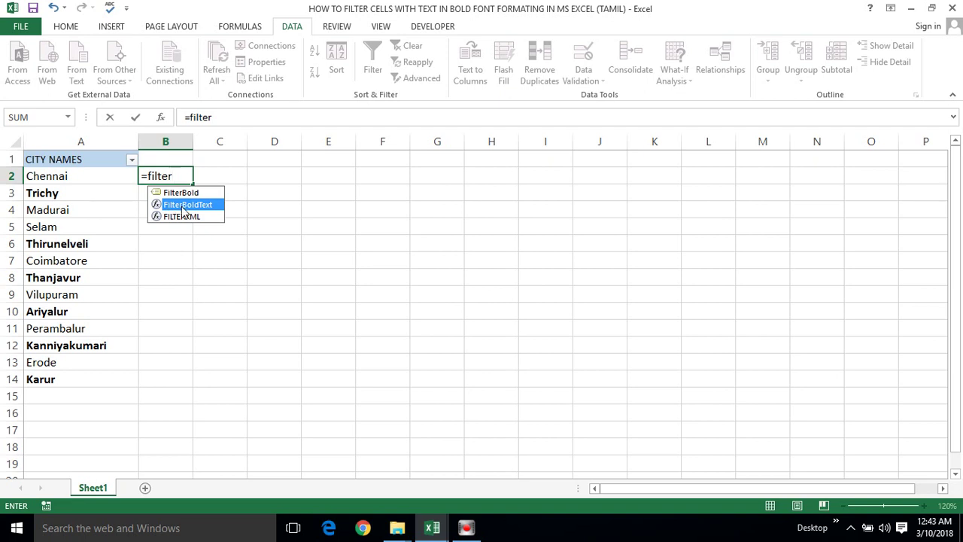
double_click(181, 206)
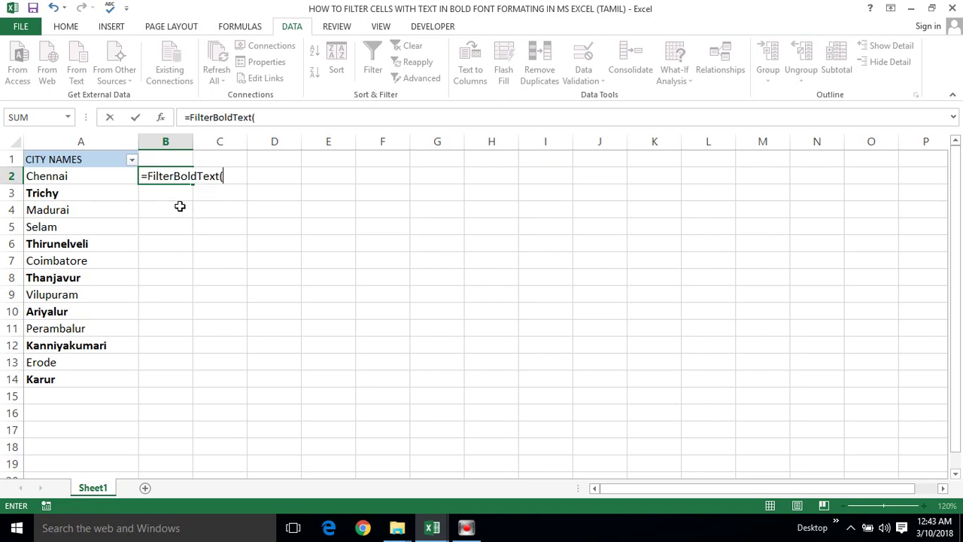
left_click(64, 177)
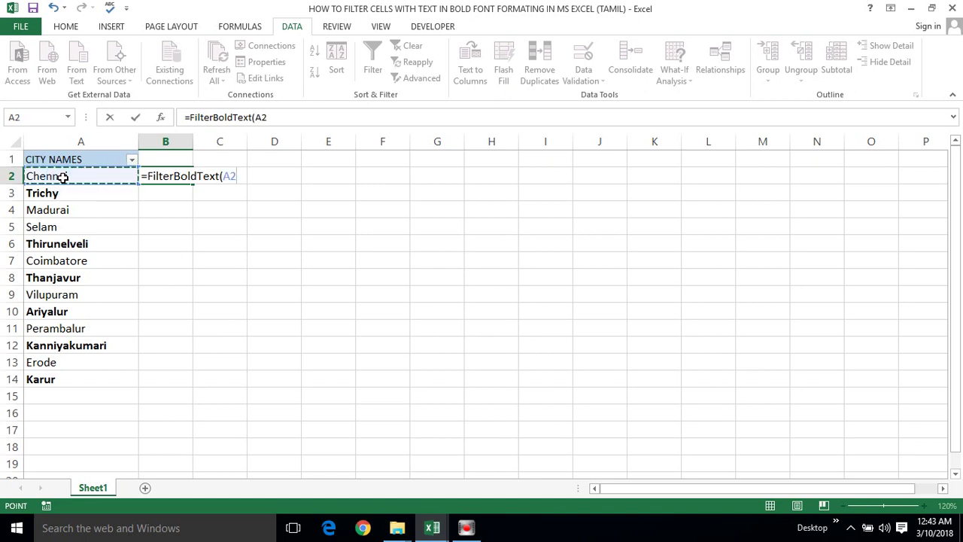
type(")")
key("Return")
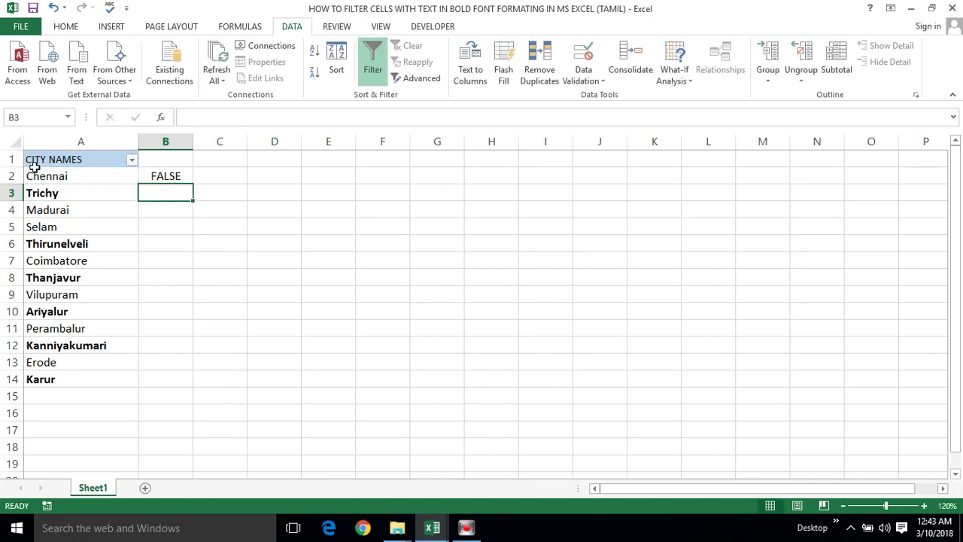
Fill the B2 formula down through B14.
left_click(157, 174)
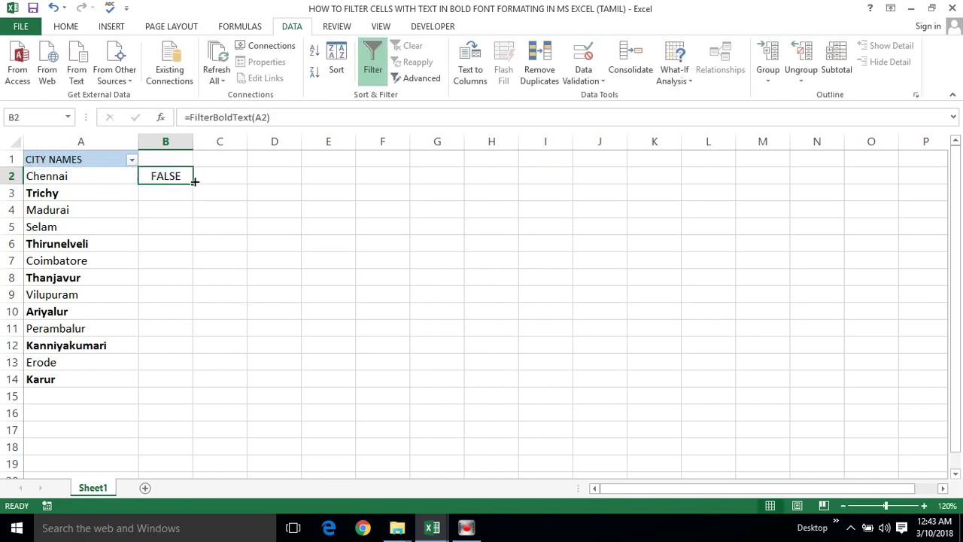
double_click(192, 184)
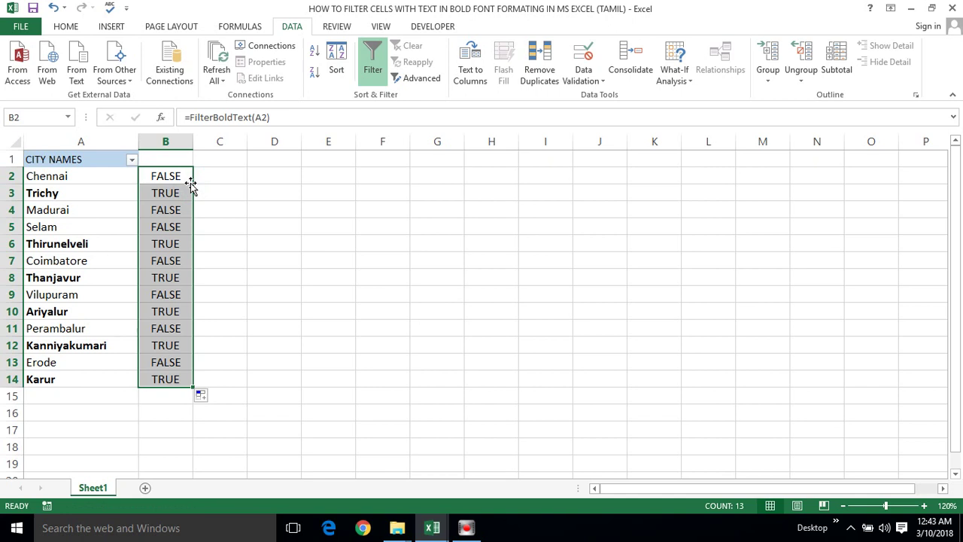
left_click(129, 193)
Add the header 'Result' in cell B1.
left_click(159, 160)
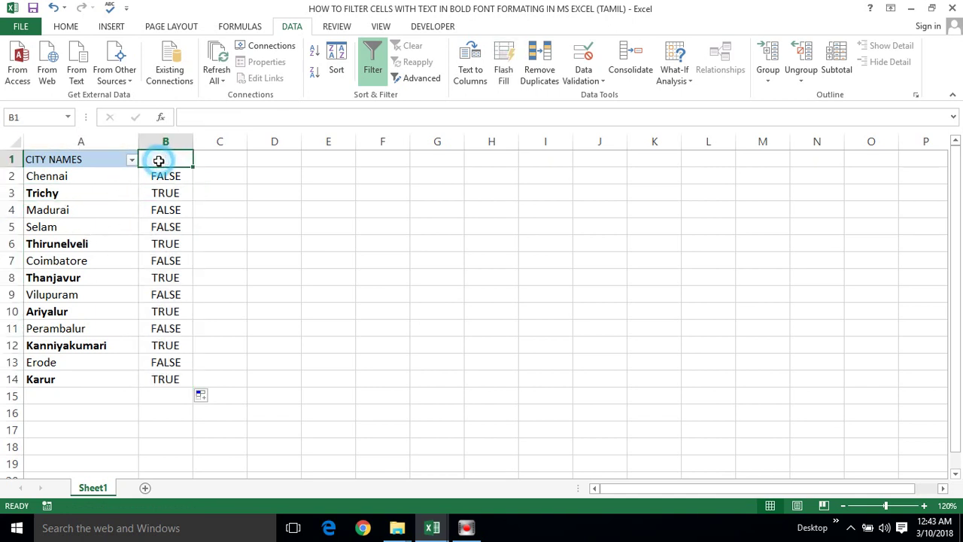
left_click(159, 160)
type("R")
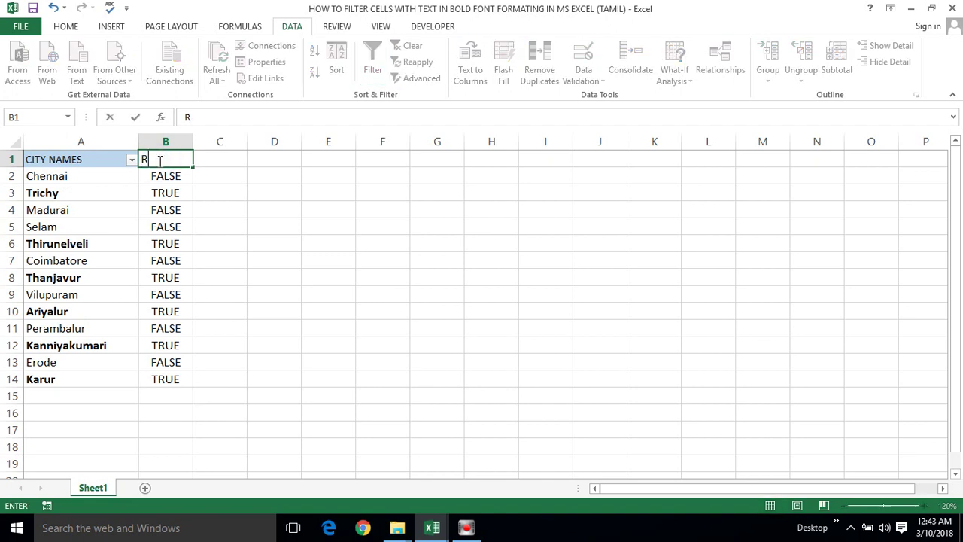
type("esult")
left_click(199, 164)
left_click(155, 158)
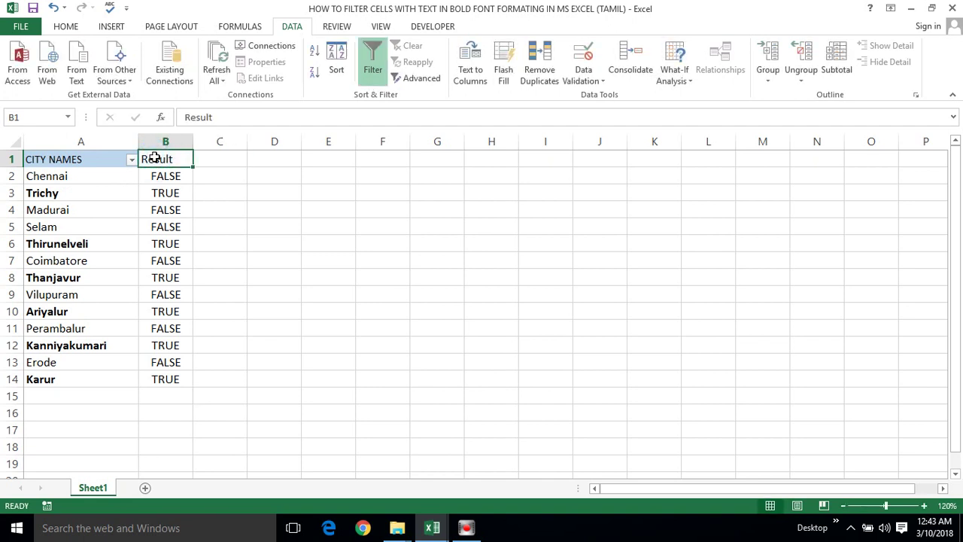
Reapply the filter to include Result and show only TRUE rows.
left_click(374, 58)
left_click(383, 61)
left_click(229, 222)
left_click(186, 160)
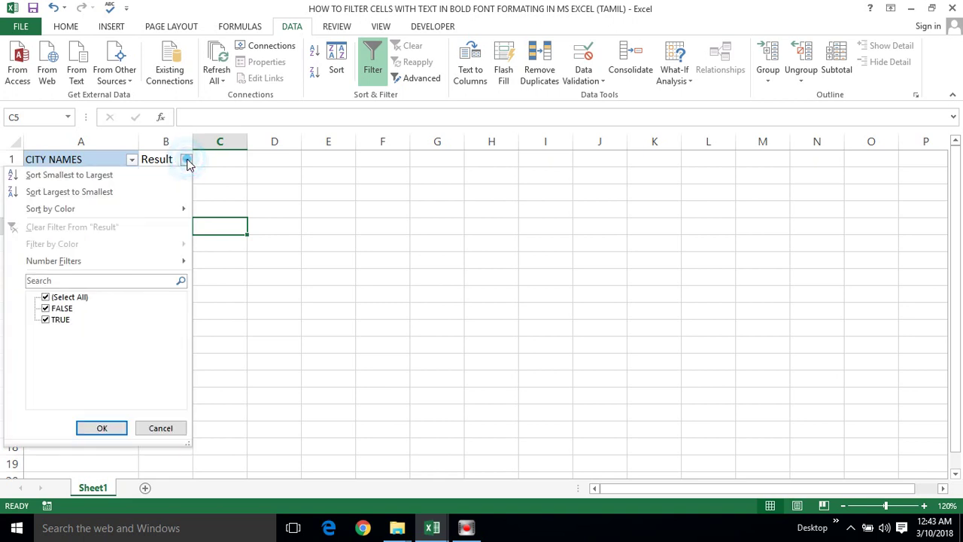
left_click(63, 308)
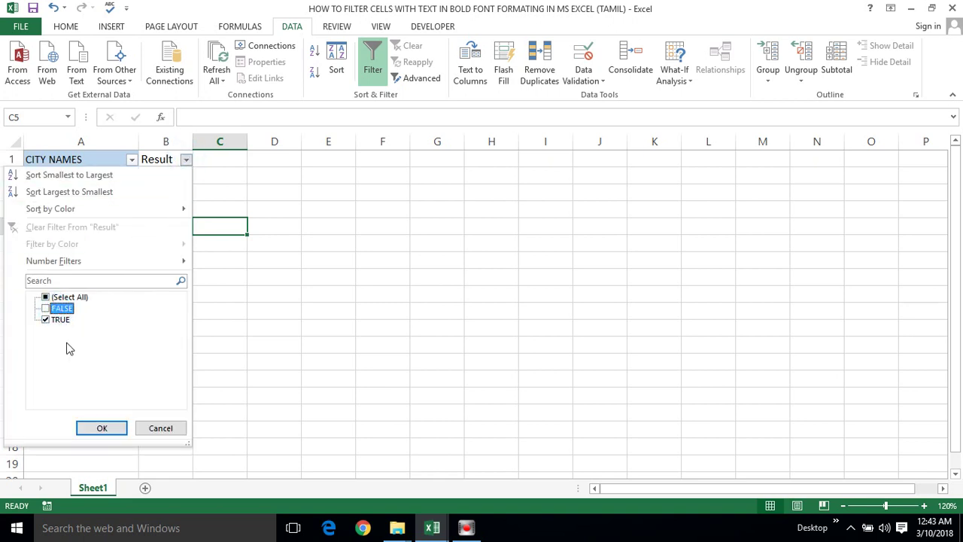
left_click(100, 428)
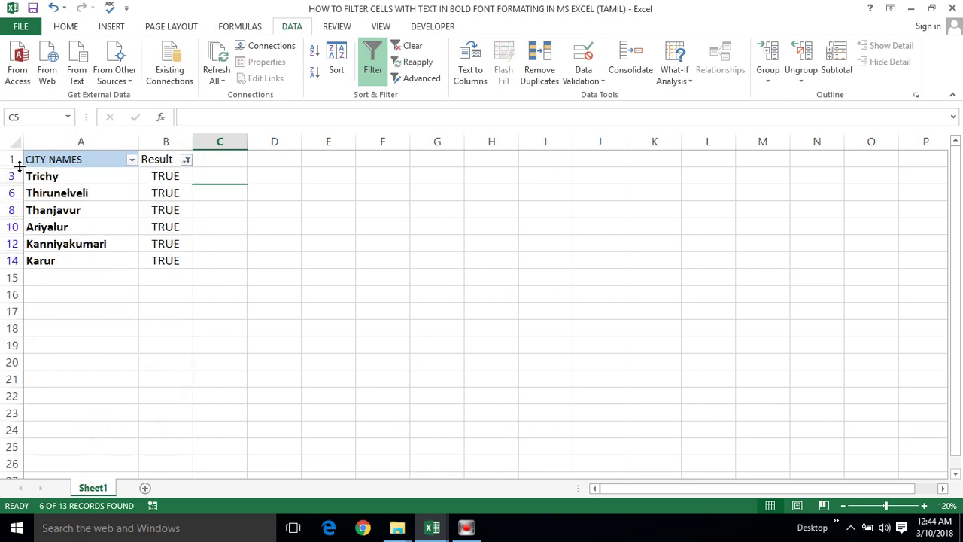
Inspect the bold city cells Trichy and Thanjavur.
left_click(48, 176)
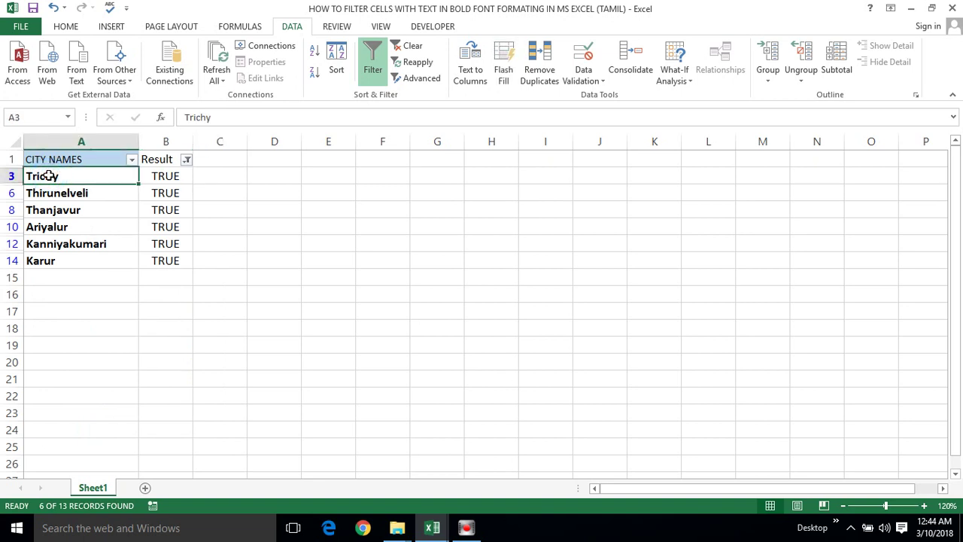
left_click(50, 213)
left_click(41, 176)
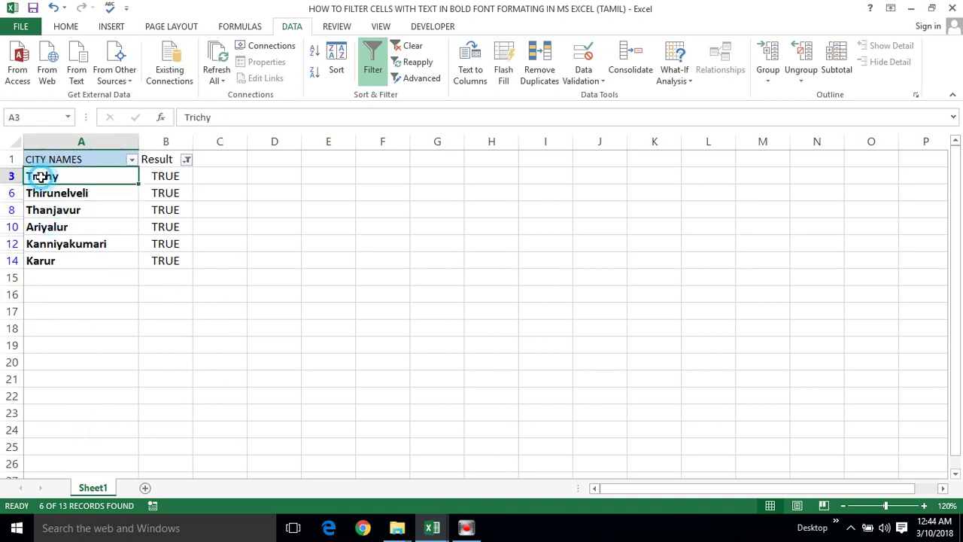
double_click(39, 176)
left_click(50, 210)
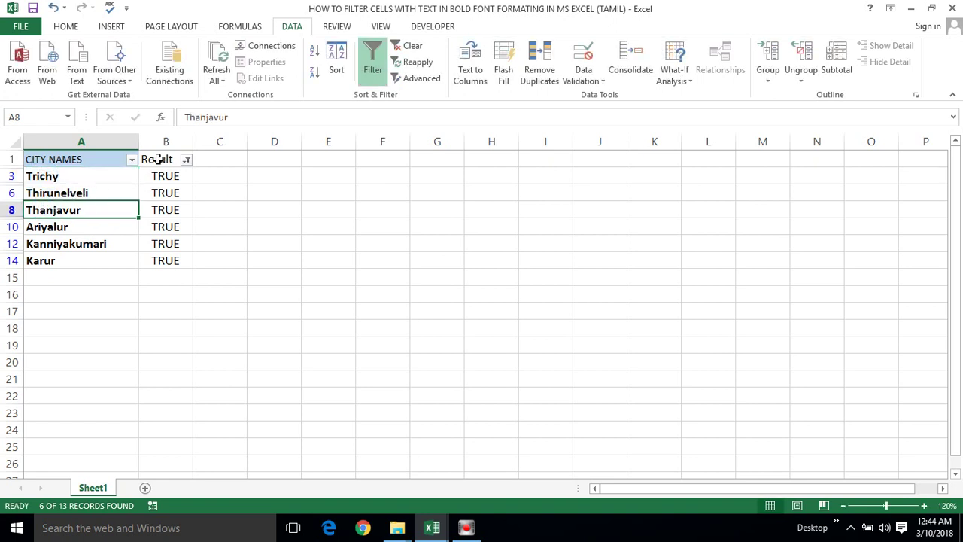
Select the header row and remove the filter with Ctrl+Shift+L.
left_click(122, 158)
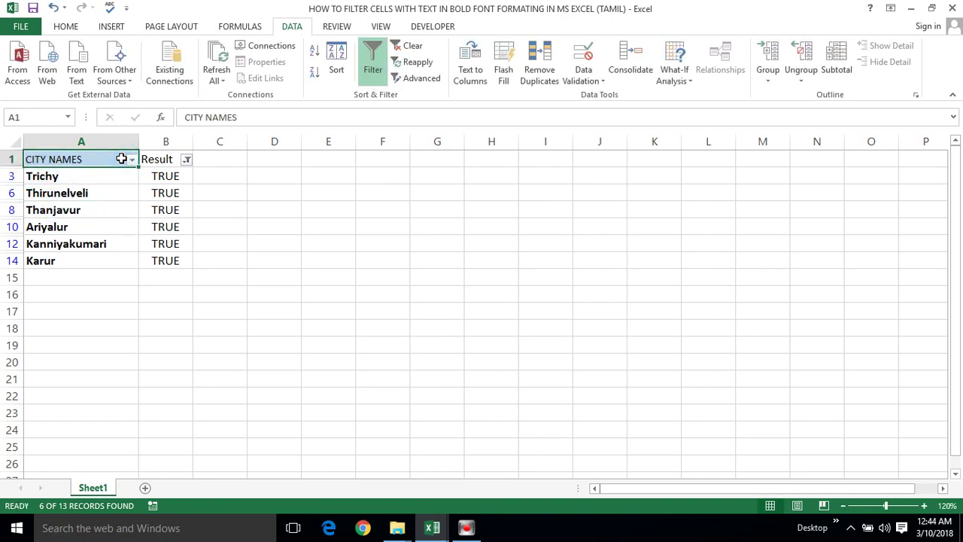
key("shift+space")
key("ctrl+shift+l")
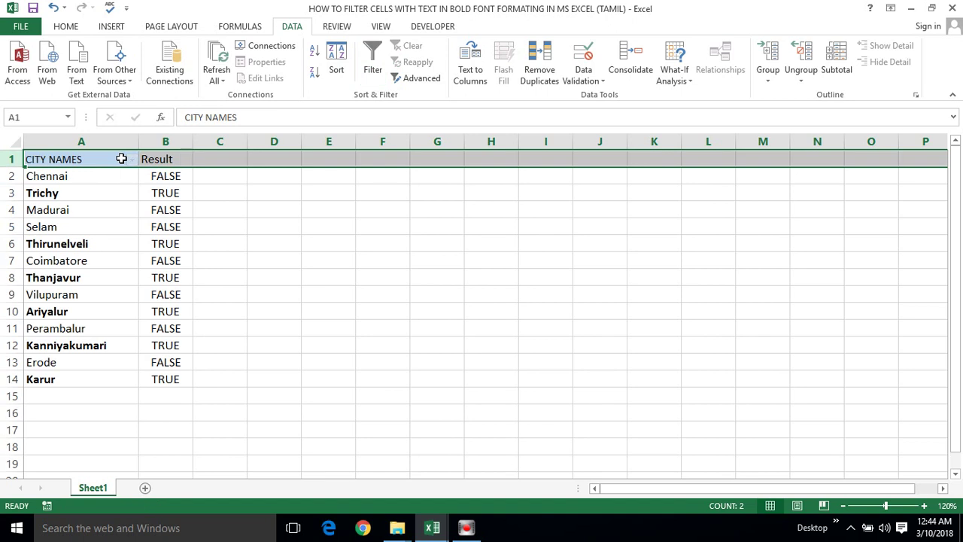
key("ctrl+Down")
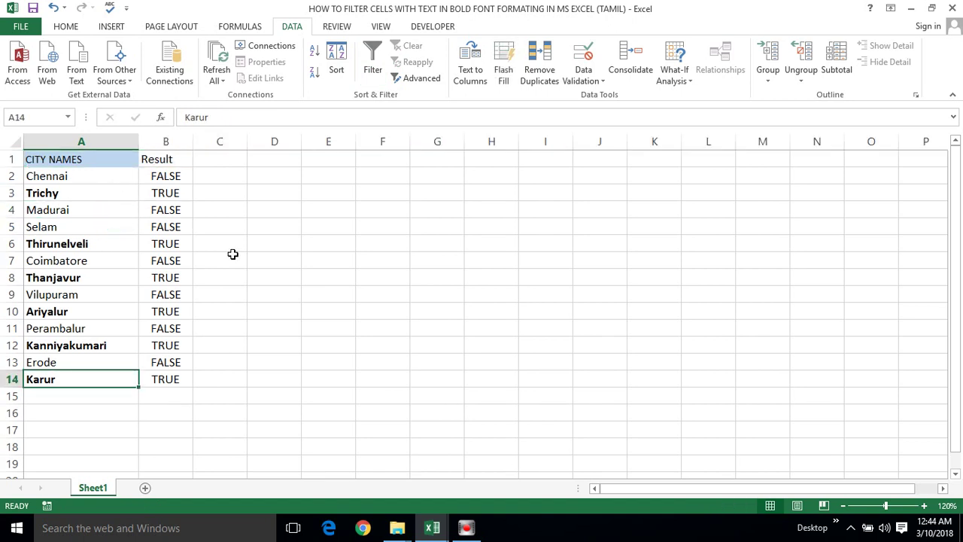
left_click(246, 281)
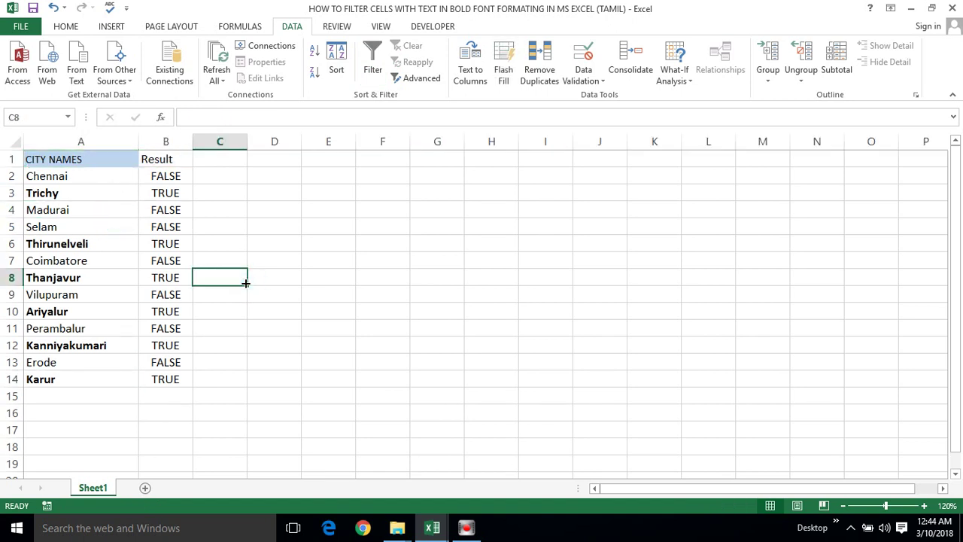